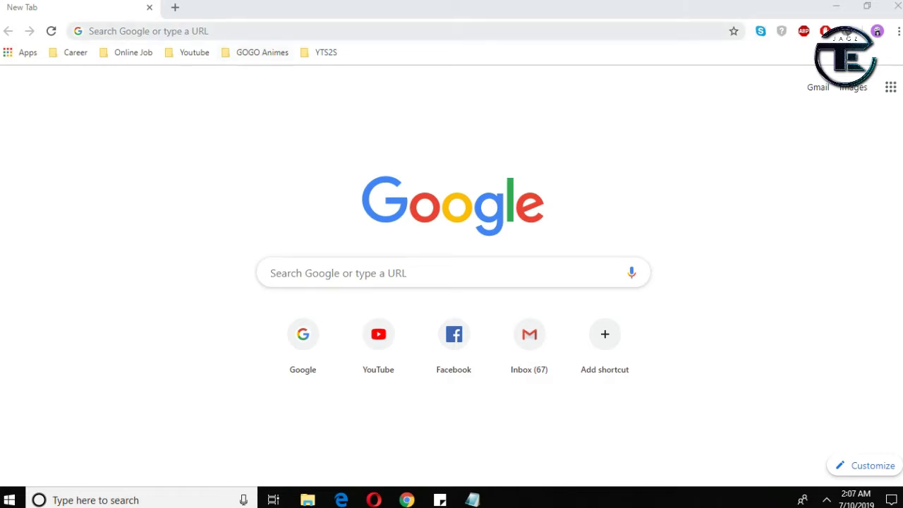
Search Google for "windows 10 iso", open Microsoft's Windows 10 download page and download the media creation tool.
type("www.google.com")
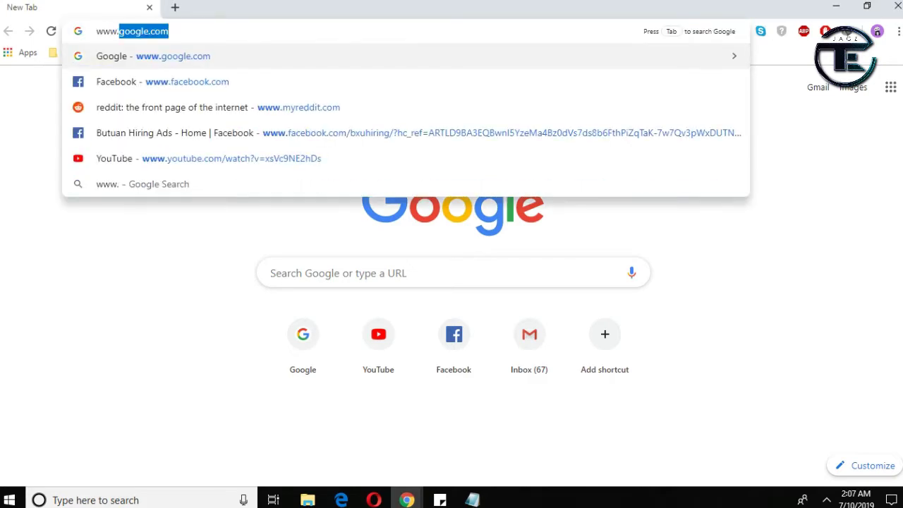
key("Return")
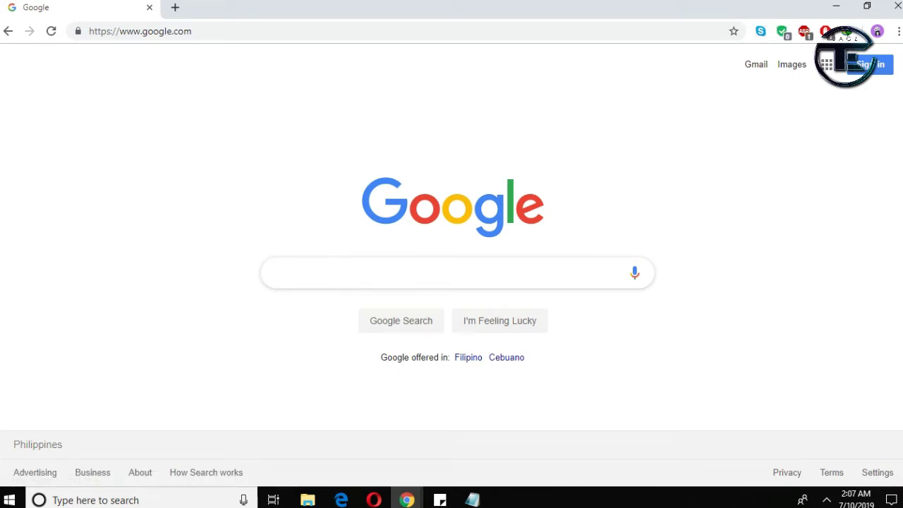
type("windows 10 iso")
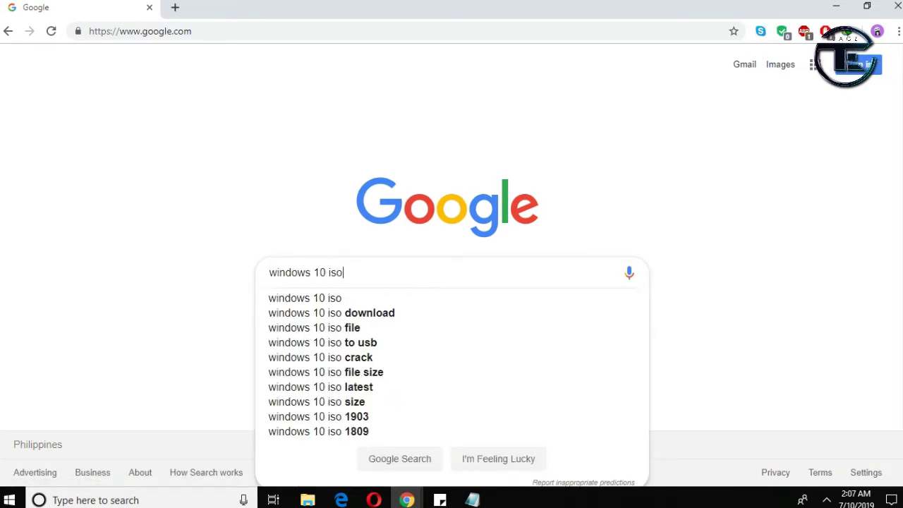
key("Return")
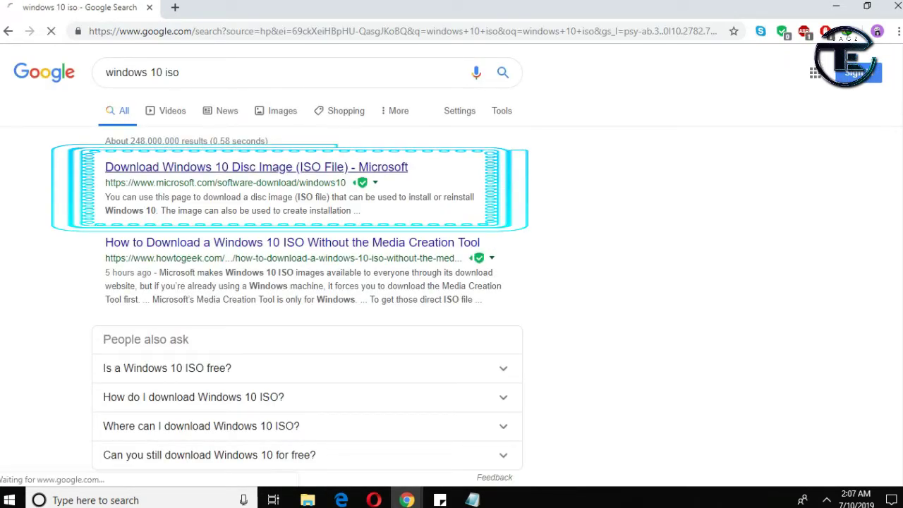
left_click(254, 167)
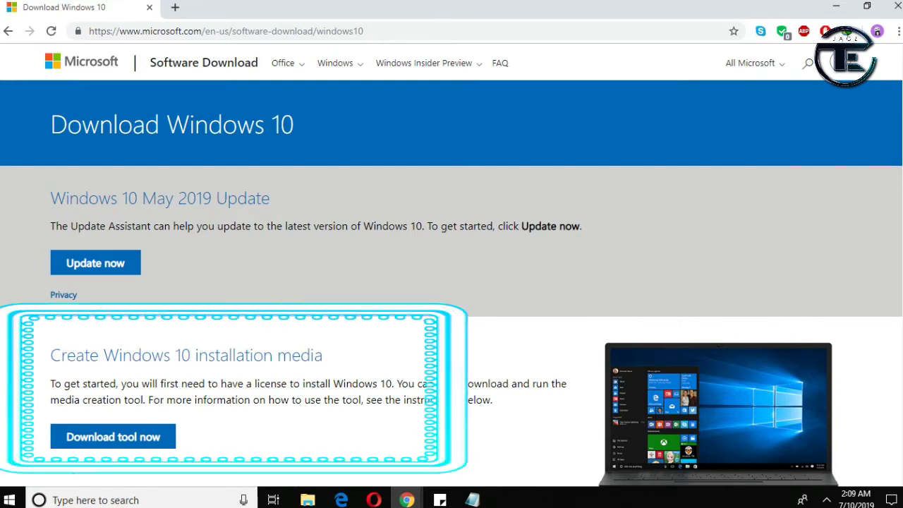
left_click(113, 436)
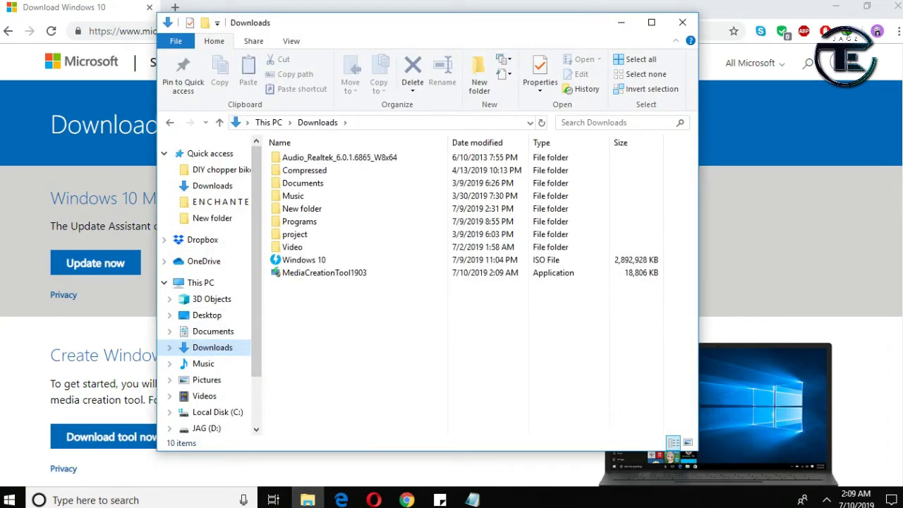
Run MediaCreationTool1903 from the Downloads folder and accept the Microsoft software license terms.
double_click(342, 272)
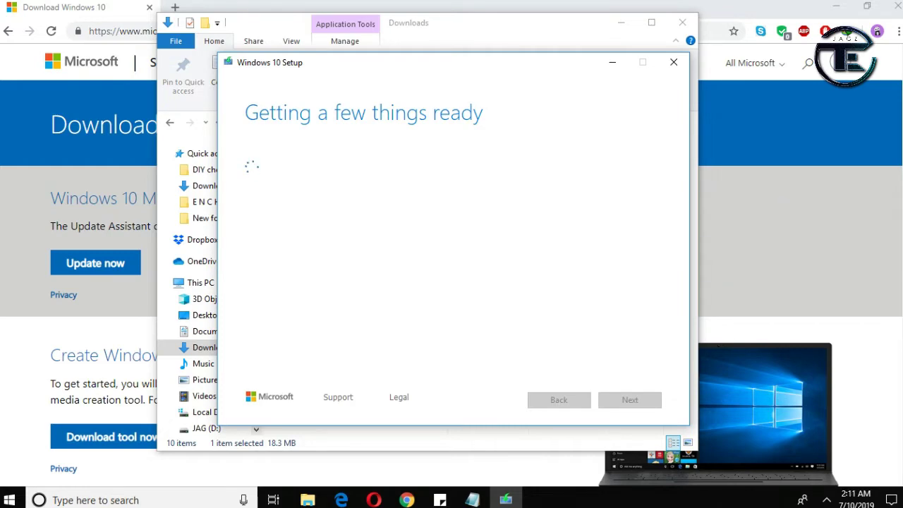
left_click(621, 22)
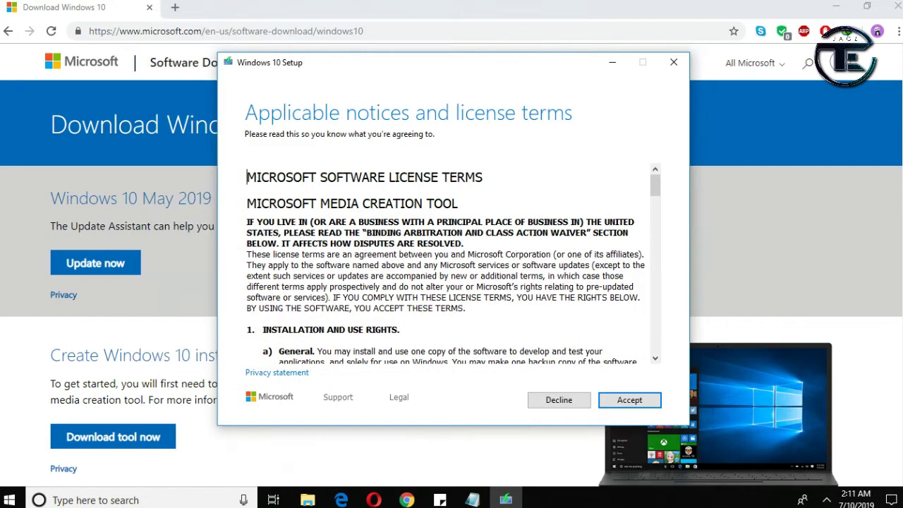
left_click_drag(655, 186, 655, 343)
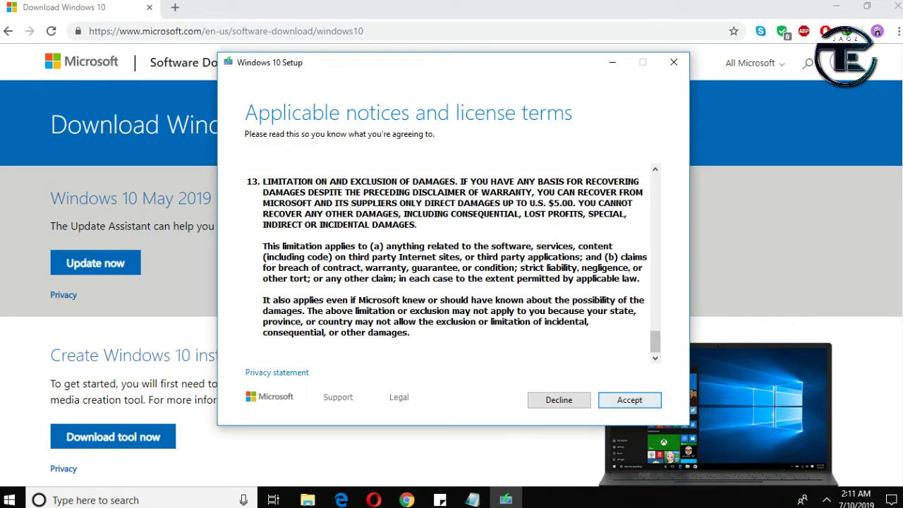
left_click(629, 400)
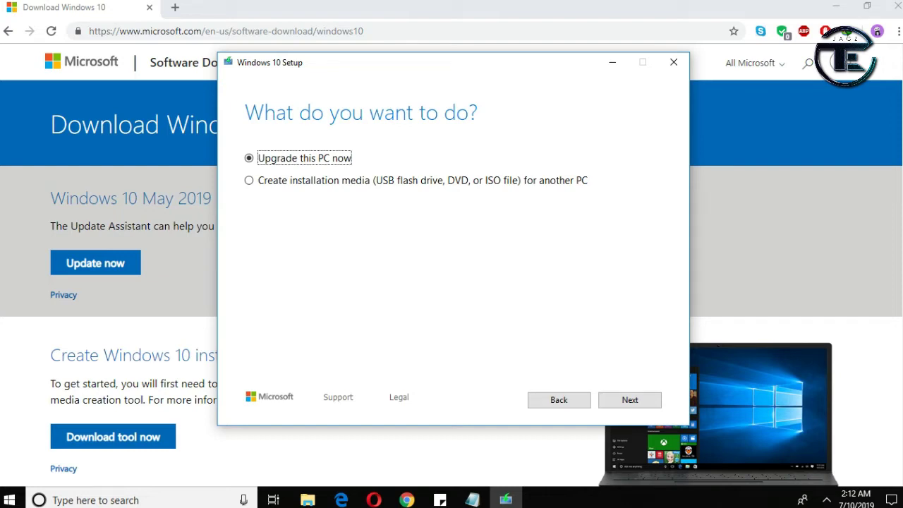
Choose to create installation media for another PC, with English (United States) as language and Windows 10 as edition.
left_click(248, 180)
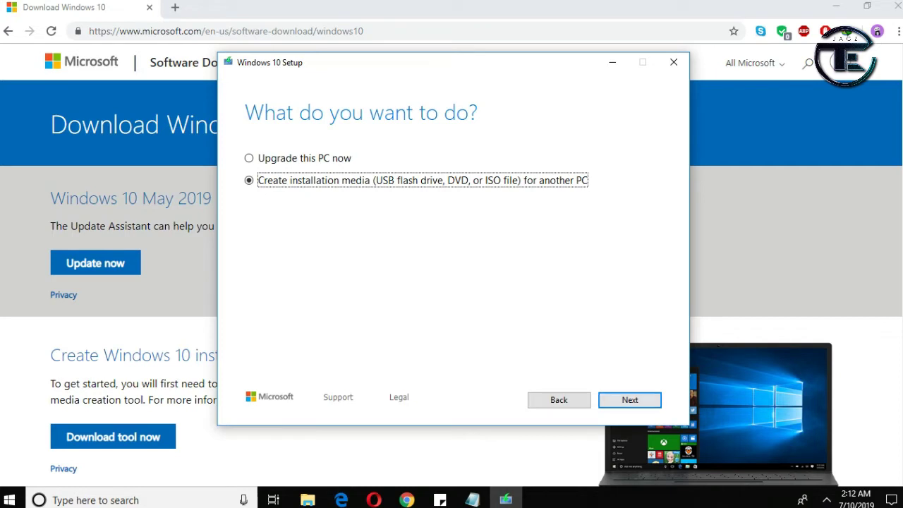
left_click(629, 399)
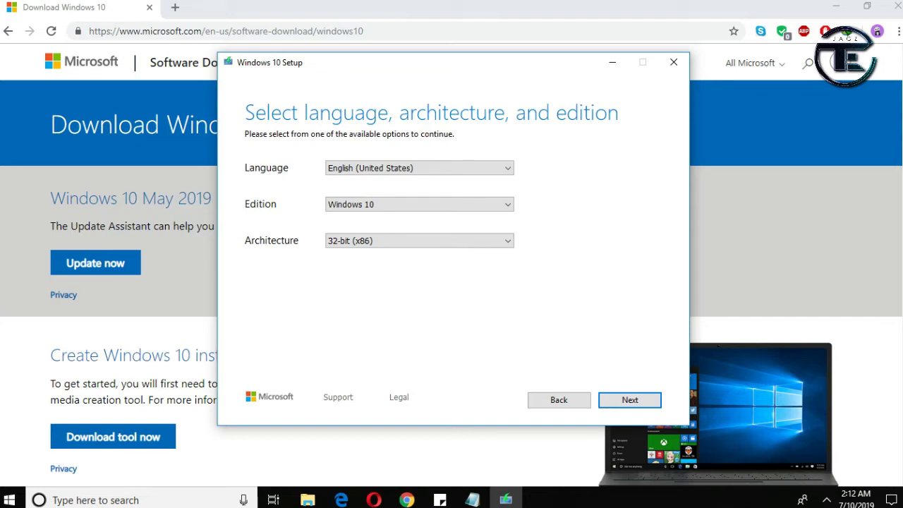
left_click(419, 168)
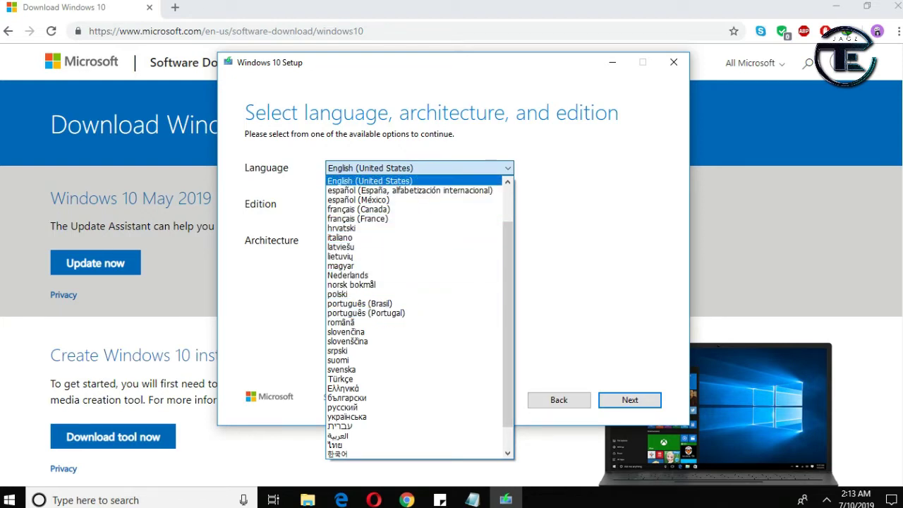
left_click(413, 180)
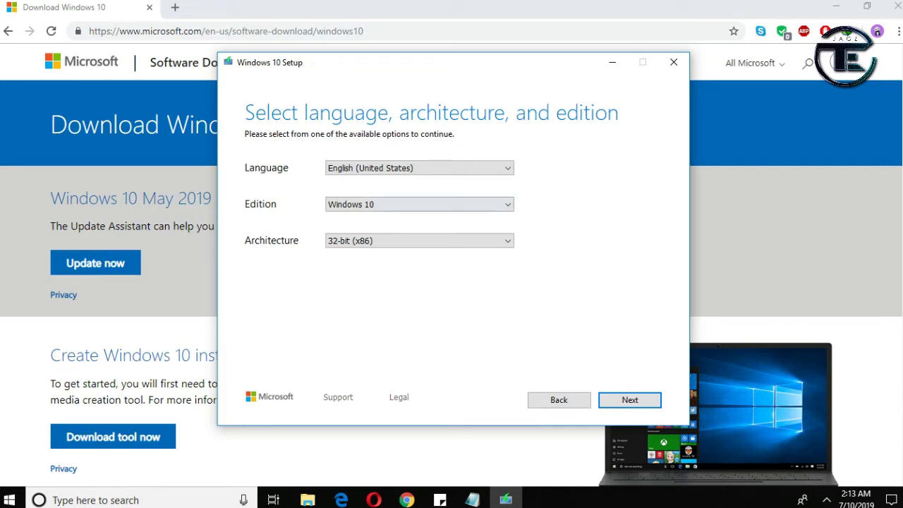
left_click(419, 204)
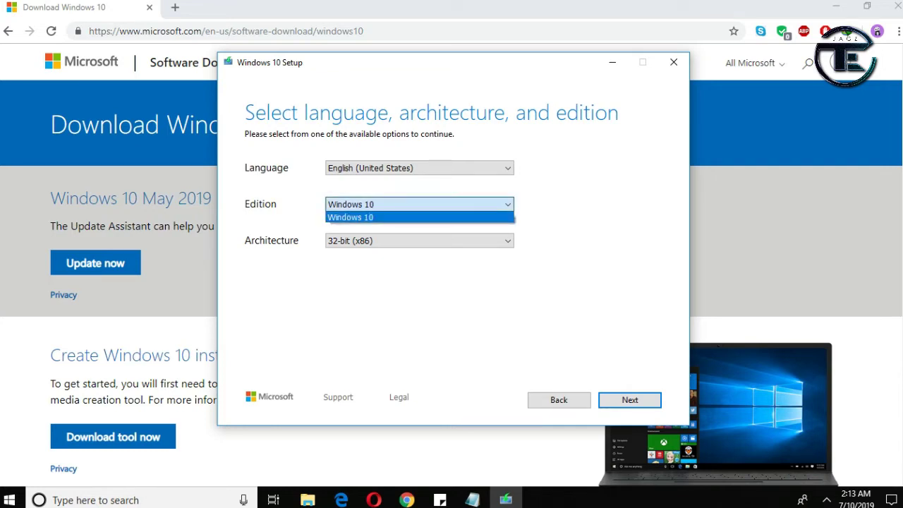
key("Return")
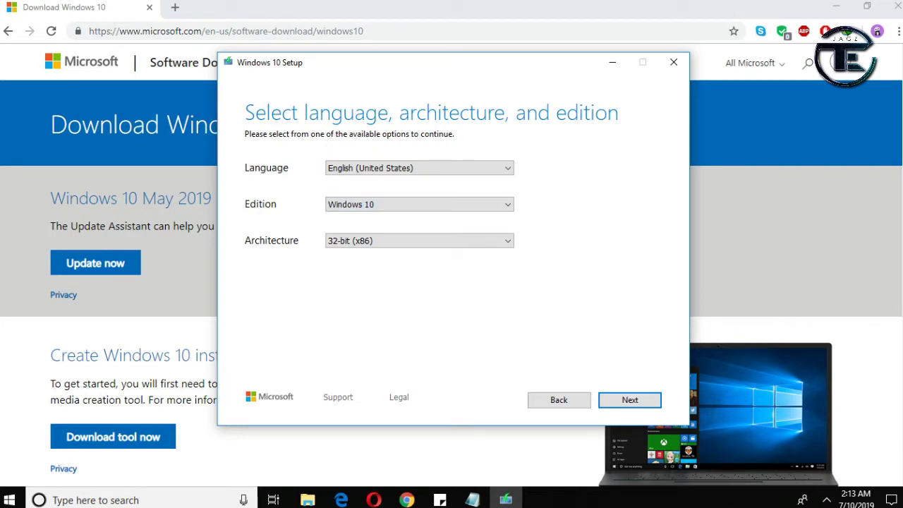
Look through the 32-bit, 64-bit and Both architecture options, and continue with 32-bit (x86).
key("Tab")
key("alt+Down")
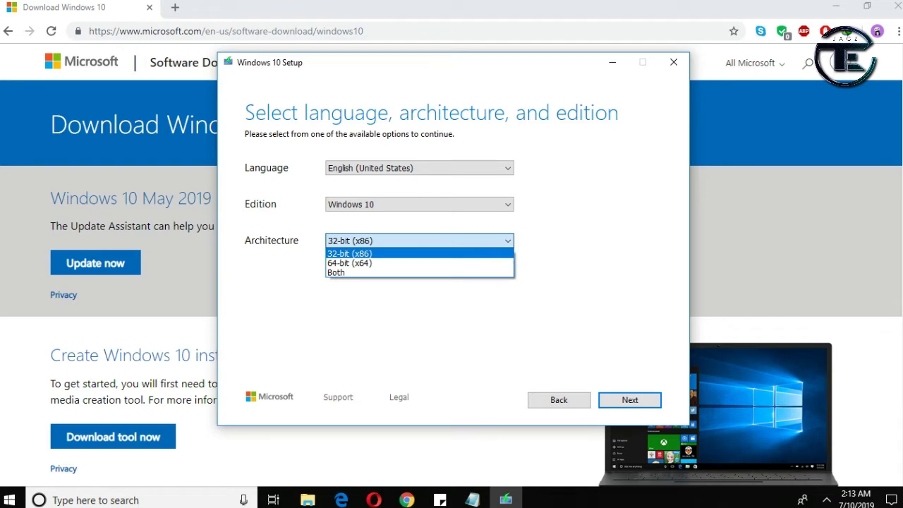
key("Down")
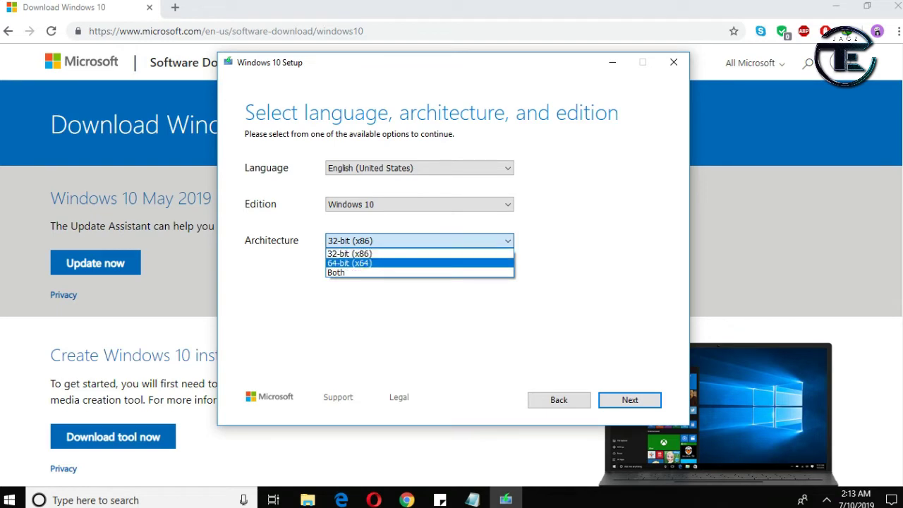
key("Down")
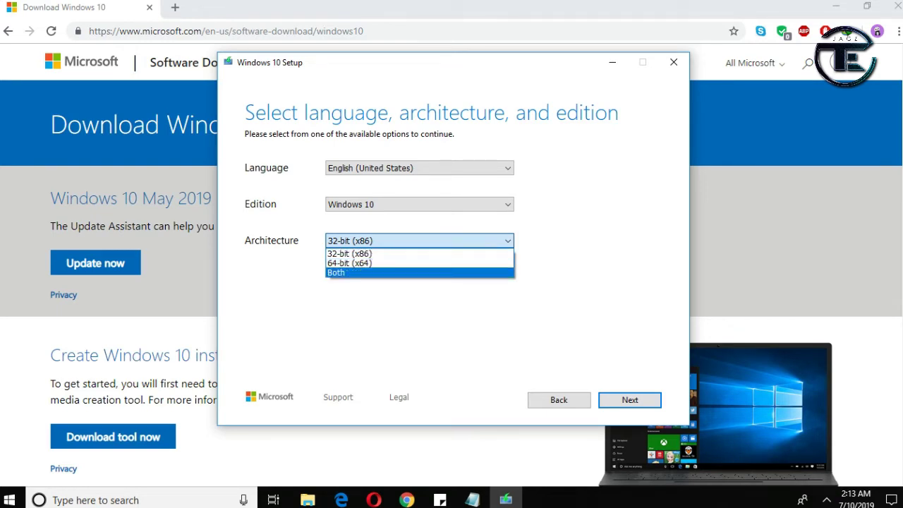
key("Up")
key("Escape")
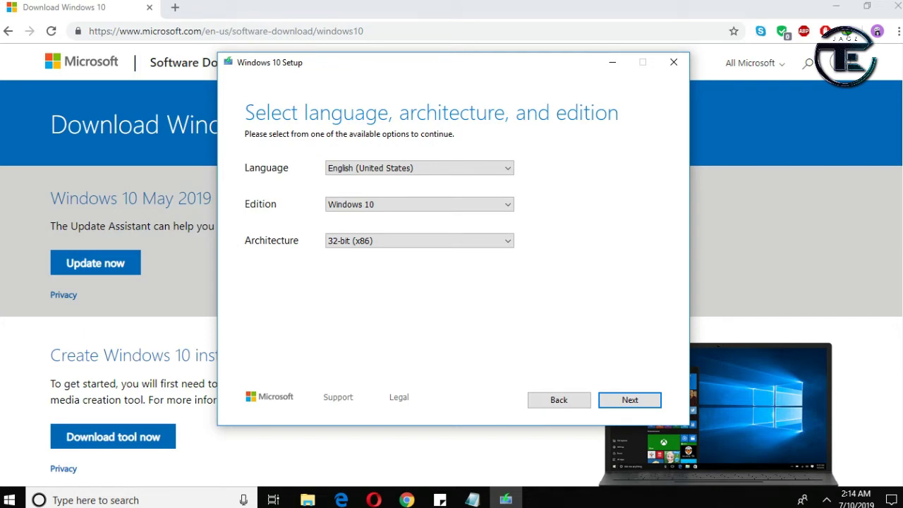
left_click(630, 400)
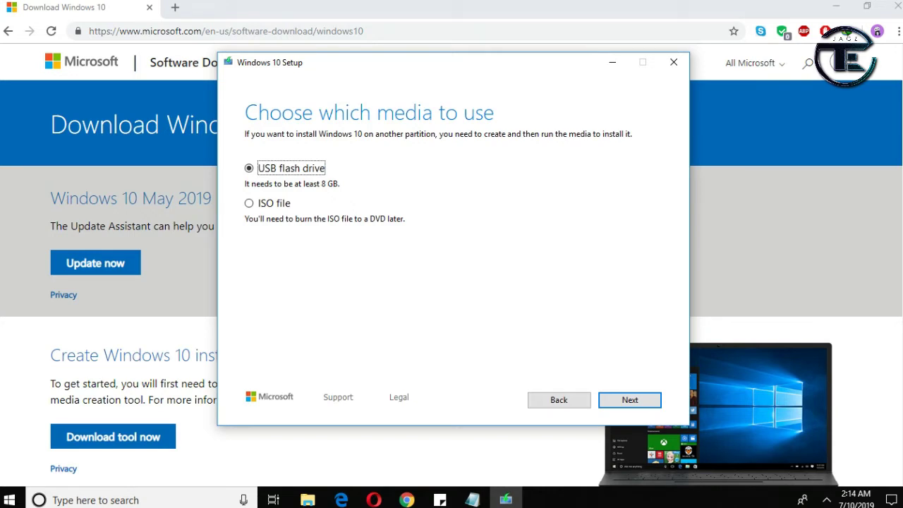
Select ISO file as the media and save it in the Downloads folder as "Windows 10".
left_click(249, 203)
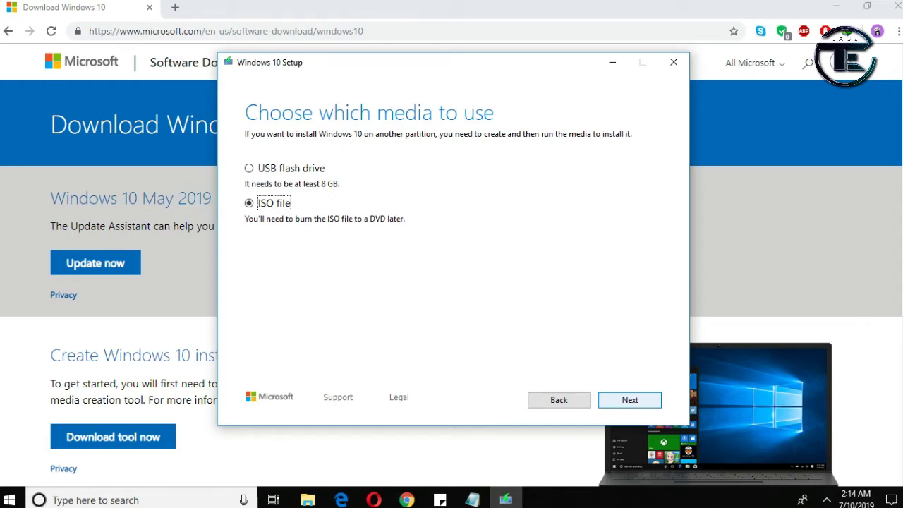
left_click(630, 400)
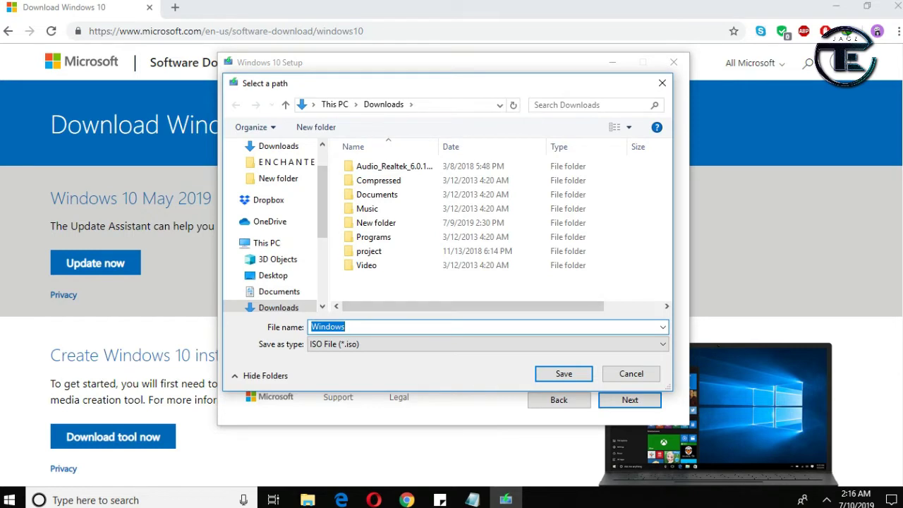
left_click(346, 327)
type("10")
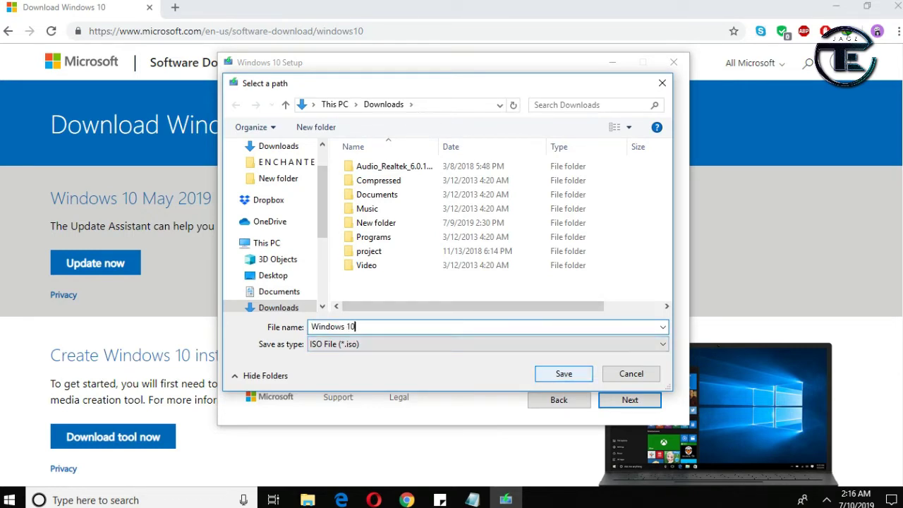
key("Return")
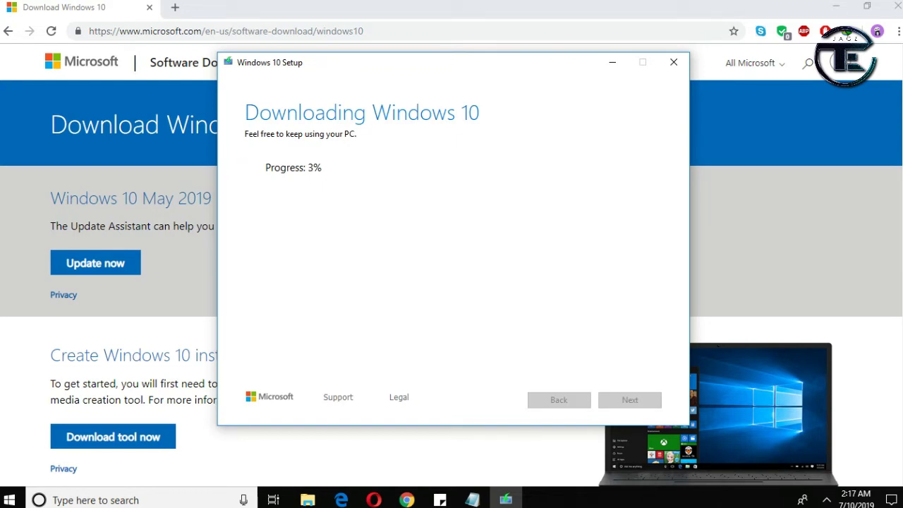
Quit Windows 10 Setup while the download is in progress.
left_click(674, 62)
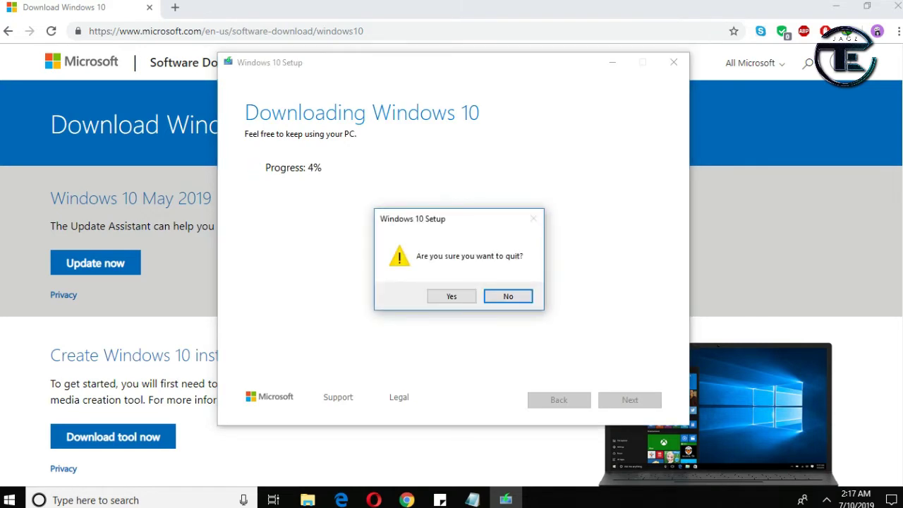
left_click(452, 296)
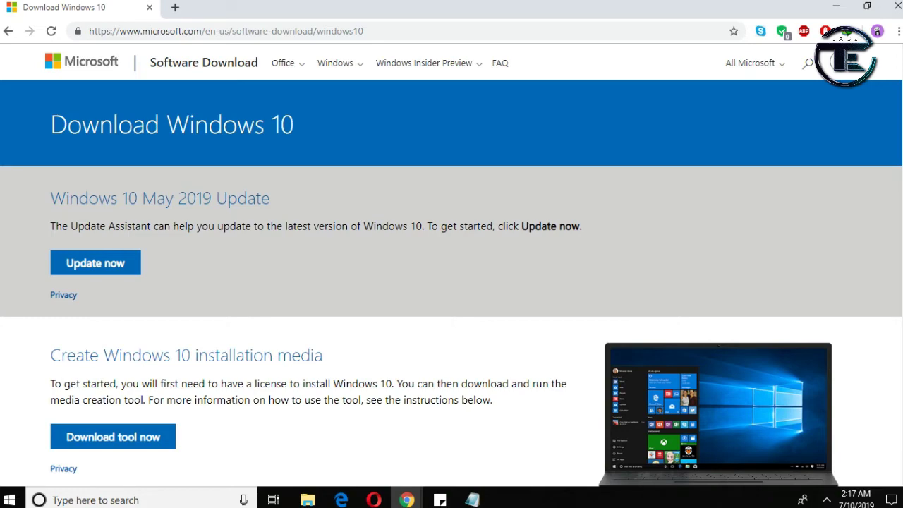
Search Google for "rufus" and go to the Rufus 3.5 download section on rufus.ie.
key("ctrl+l")
type("www")
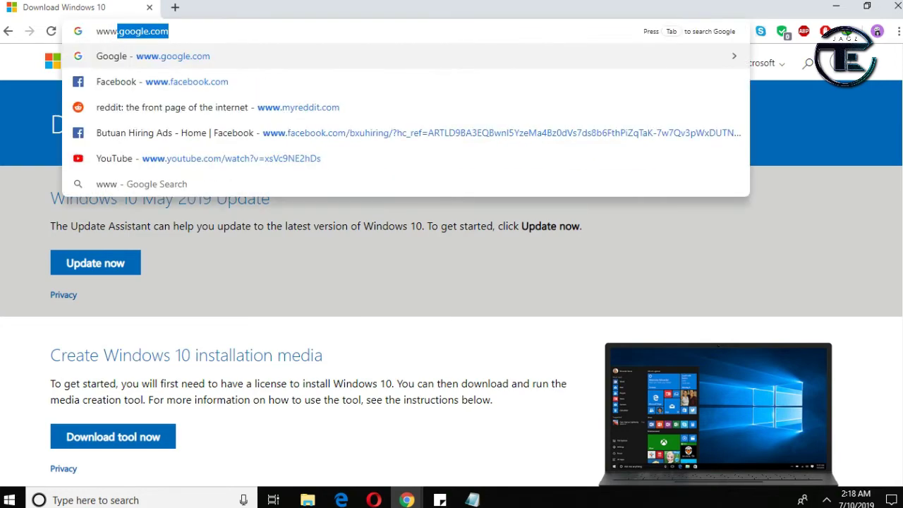
type(".goog")
key("Return")
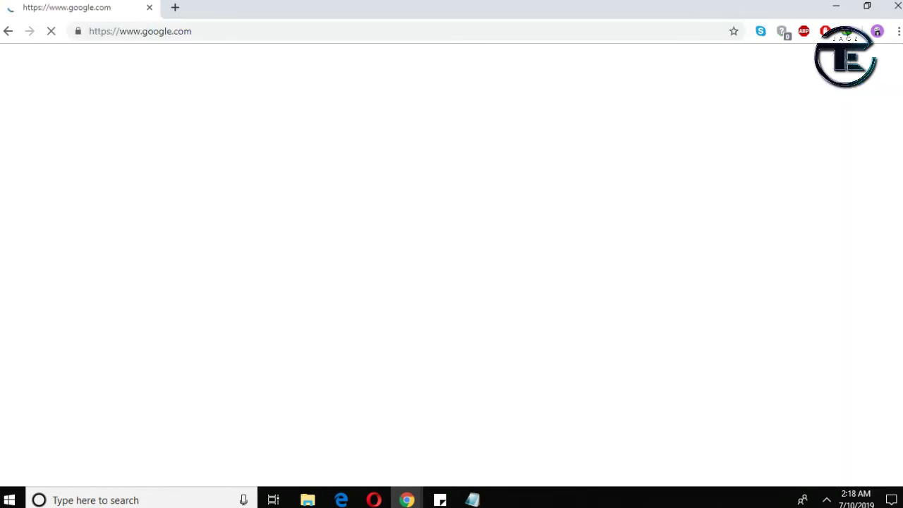
type("r")
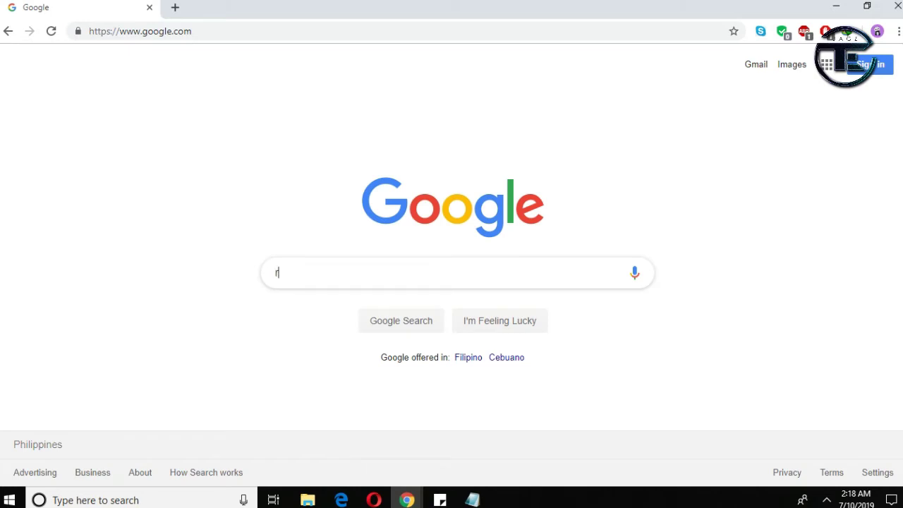
type("ufus")
key("Return")
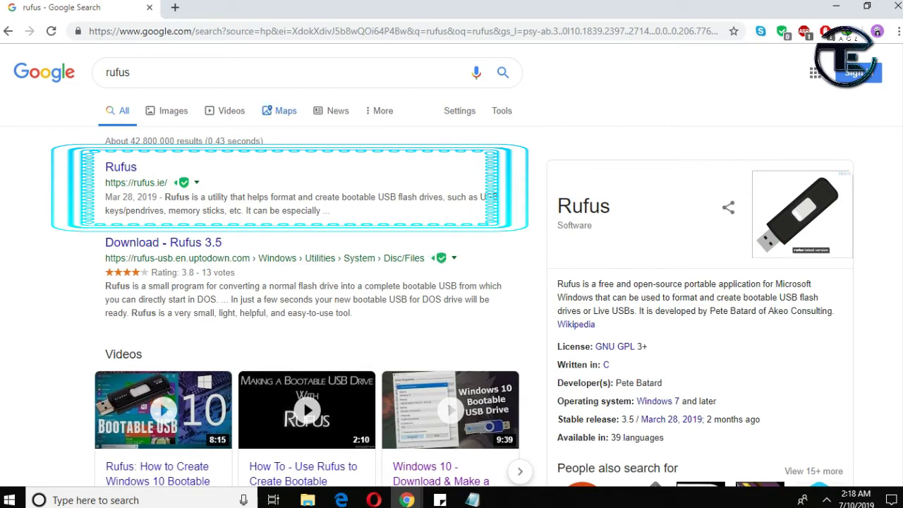
left_click(121, 167)
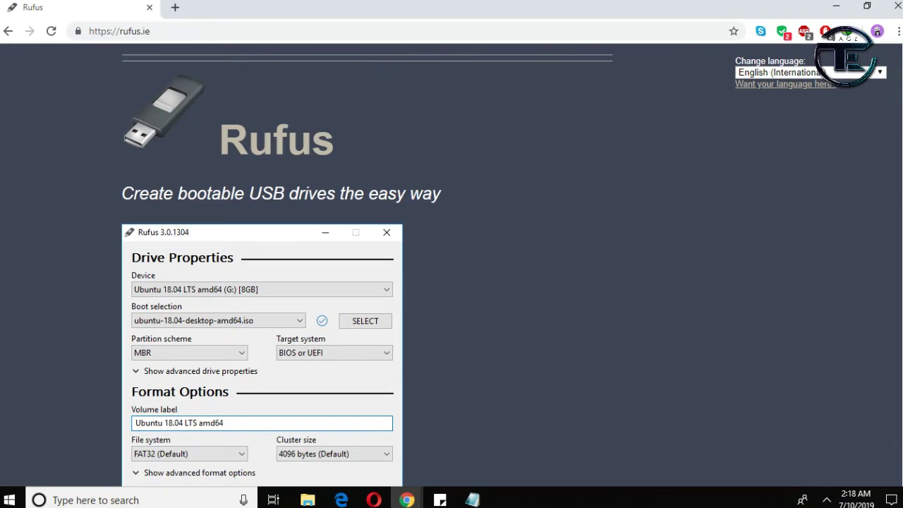
scroll(451, 282, "down", 7)
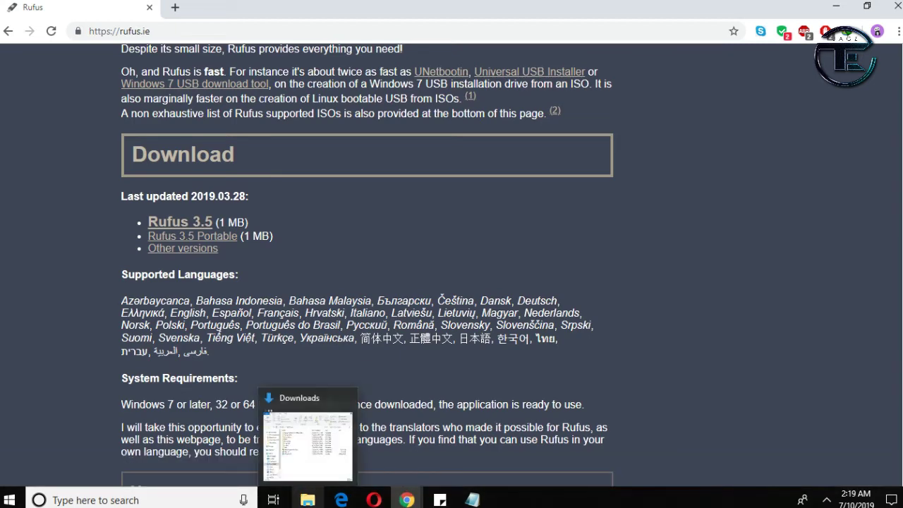
Run rufus-3.5 from the Downloads folder as administrator and minimize the folder window.
left_click(308, 498)
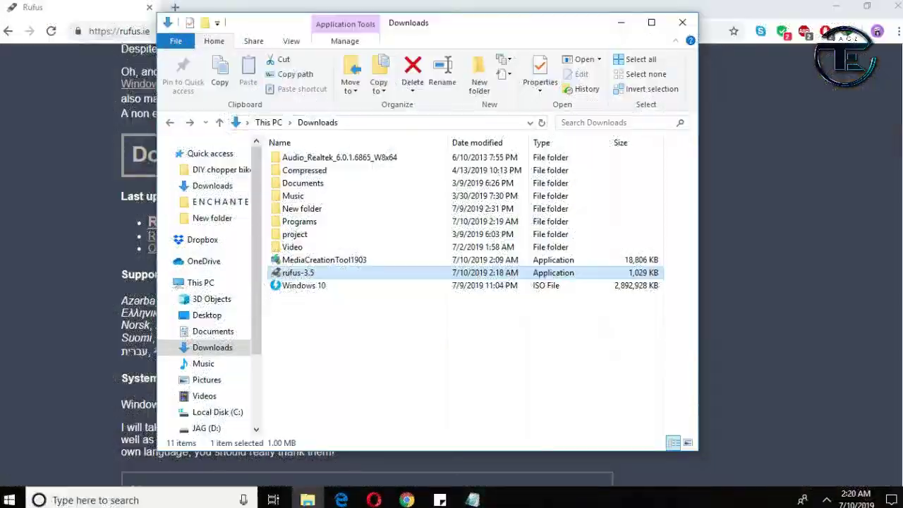
right_click(335, 273)
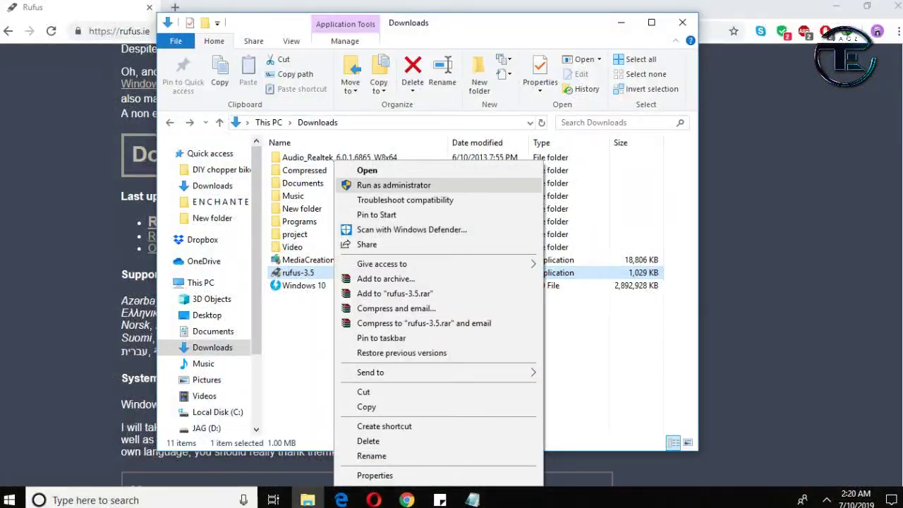
left_click(394, 185)
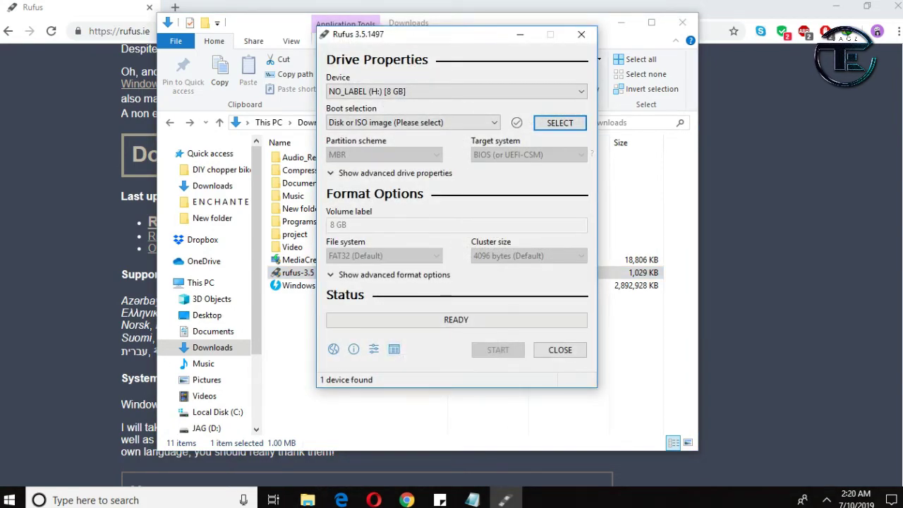
left_click(620, 23)
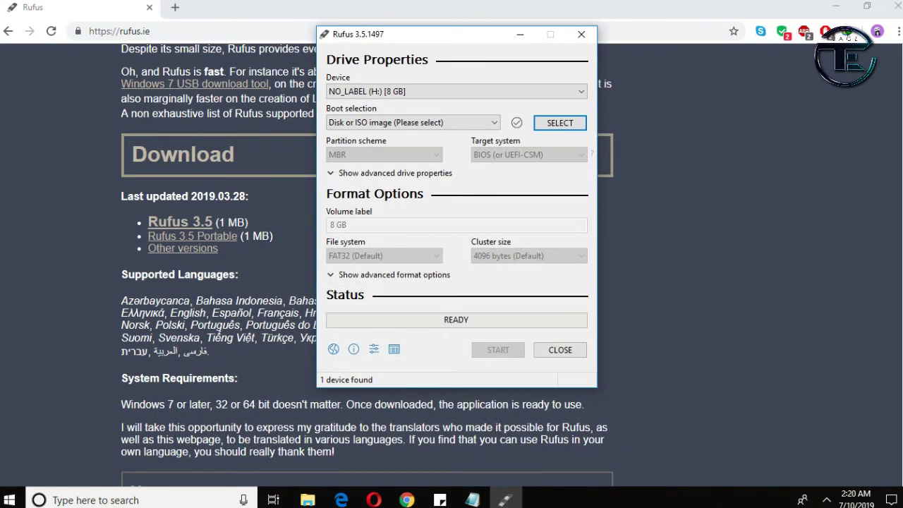
Select the 8 GB USB drive (H:) as the device and load the Windows 10 ISO from Downloads as the boot image.
left_click(407, 91)
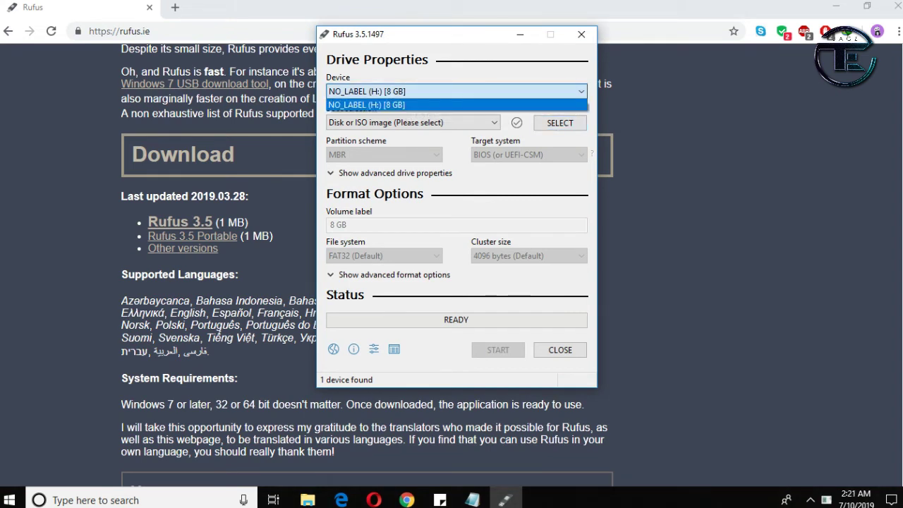
left_click(407, 104)
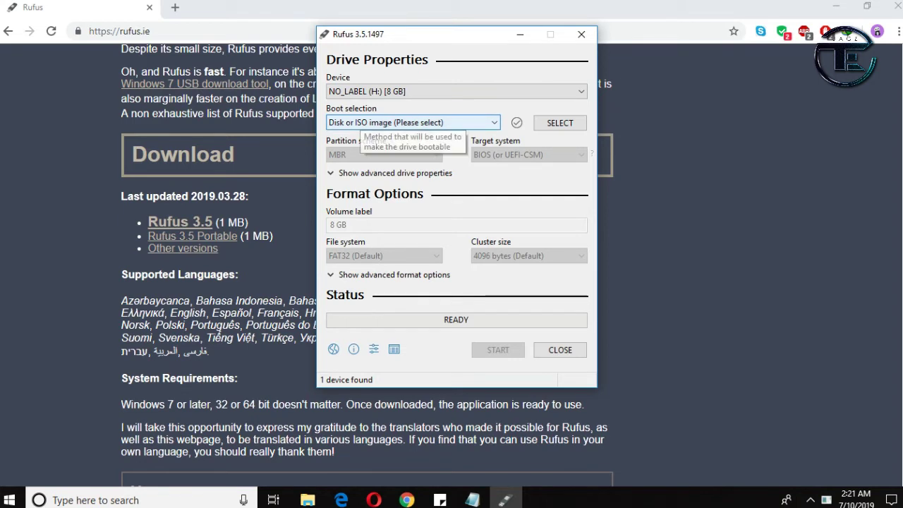
left_click(359, 122)
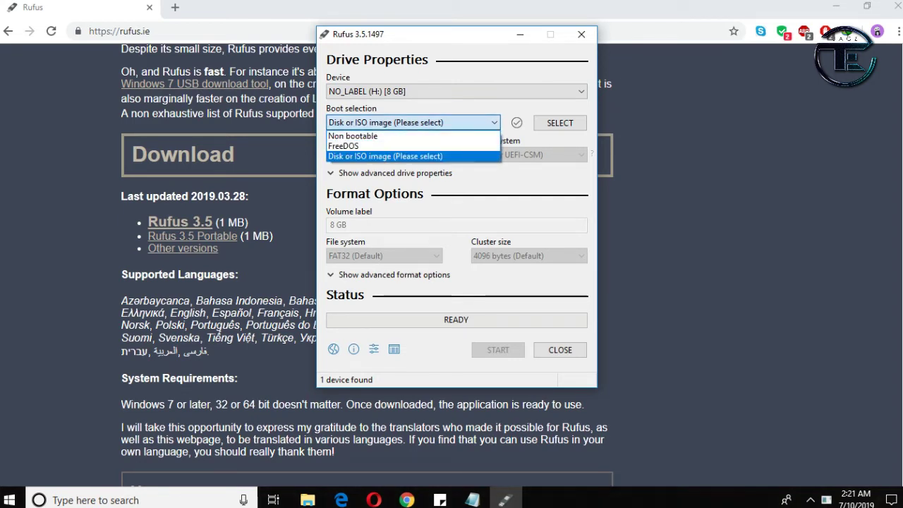
left_click(385, 156)
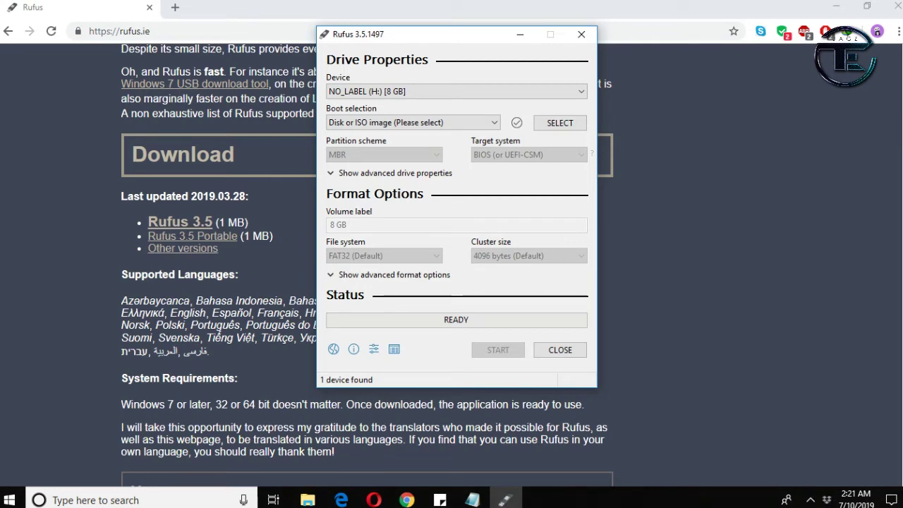
left_click(560, 123)
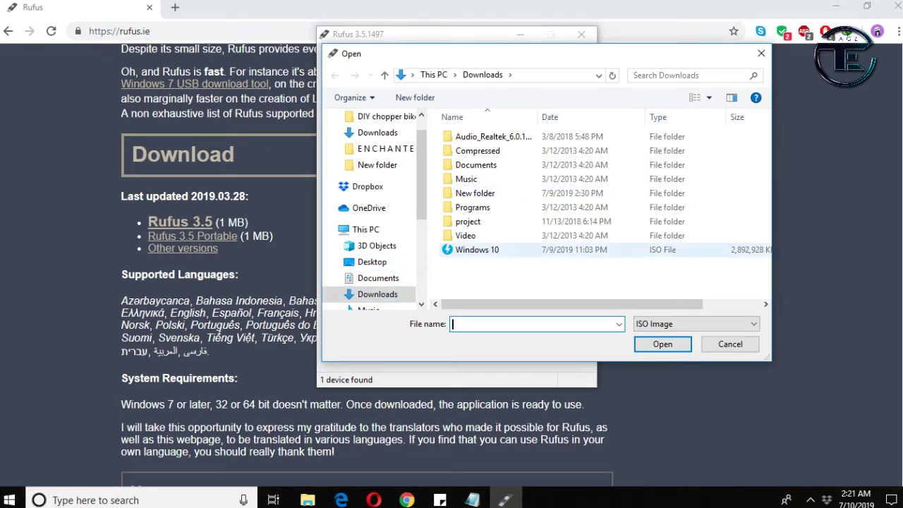
double_click(526, 249)
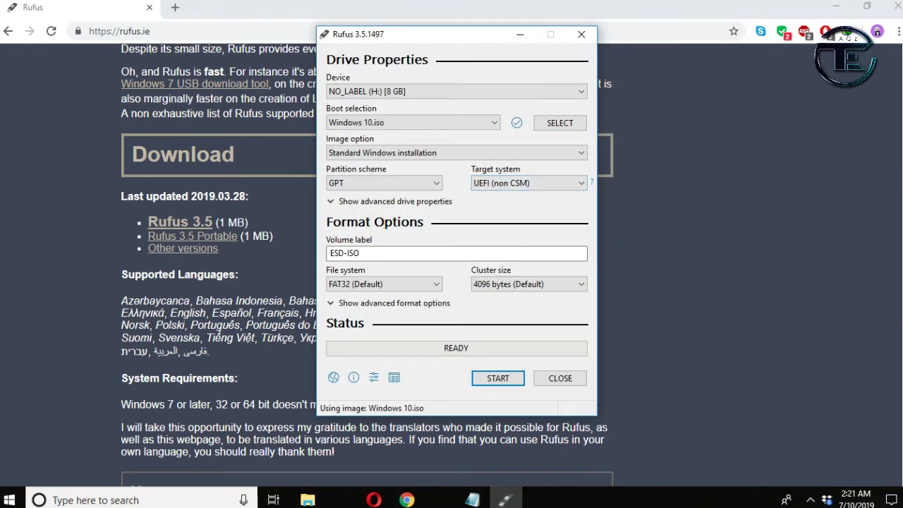
Keep Standard Windows installation as the image option and set the partition scheme to MBR.
left_click(528, 152)
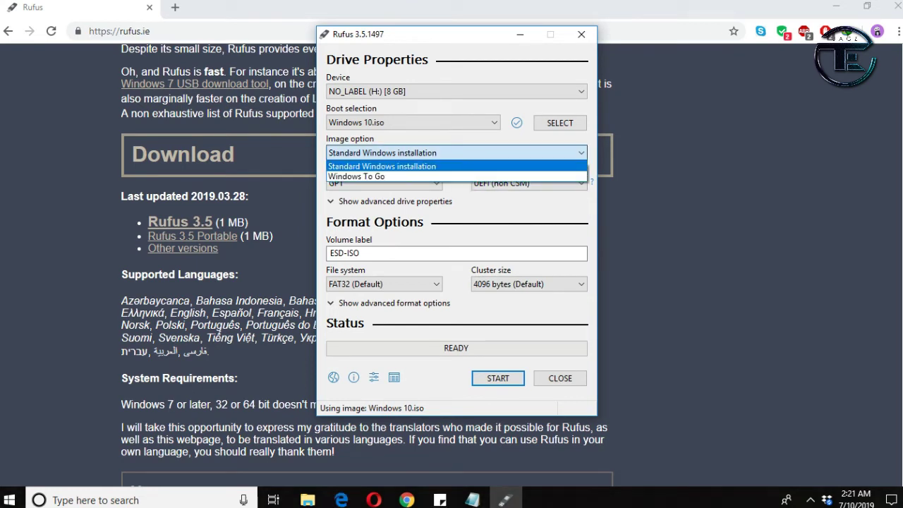
key("Down")
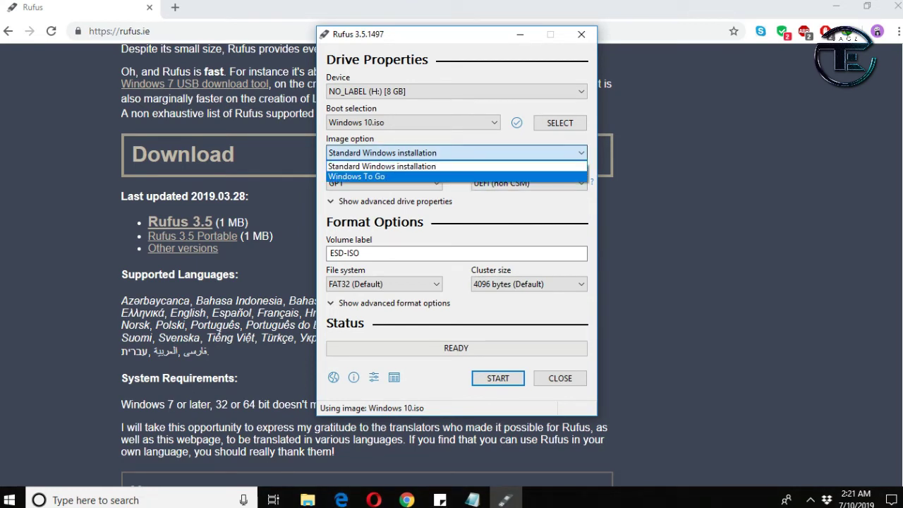
key("Up")
key("Return")
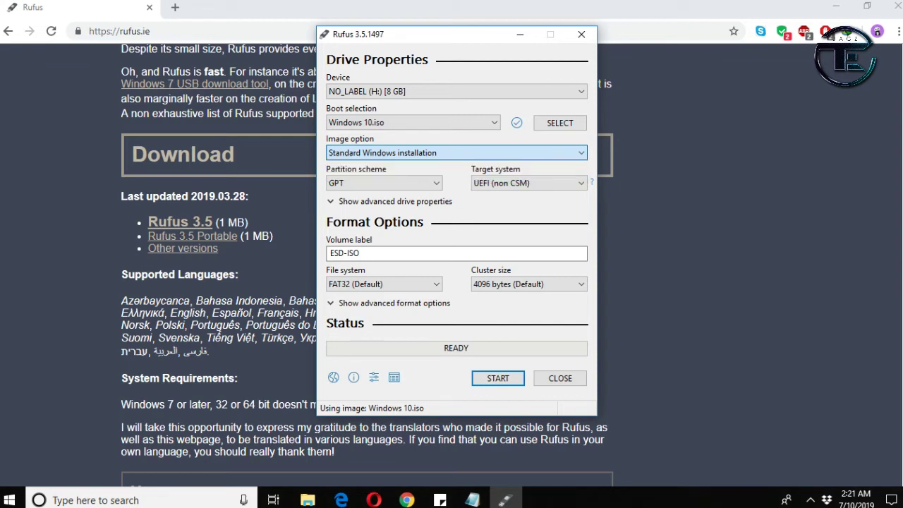
key("Tab")
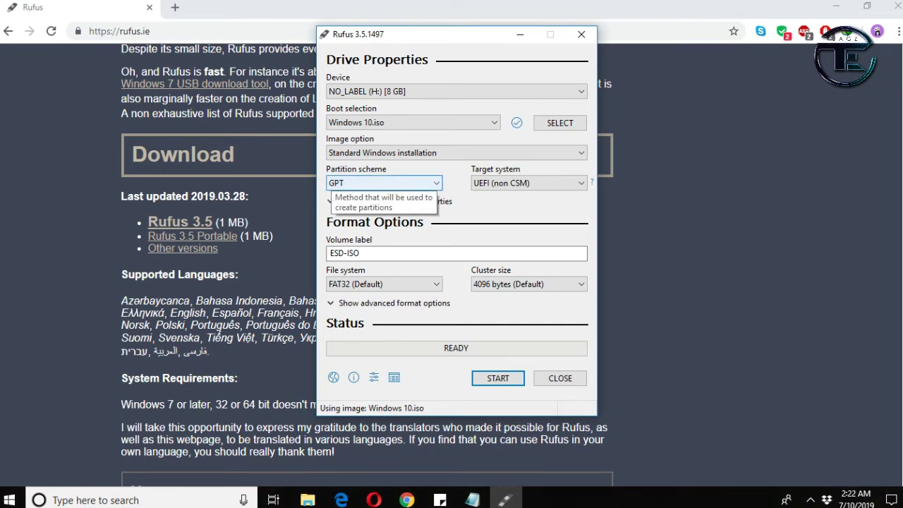
left_click(384, 183)
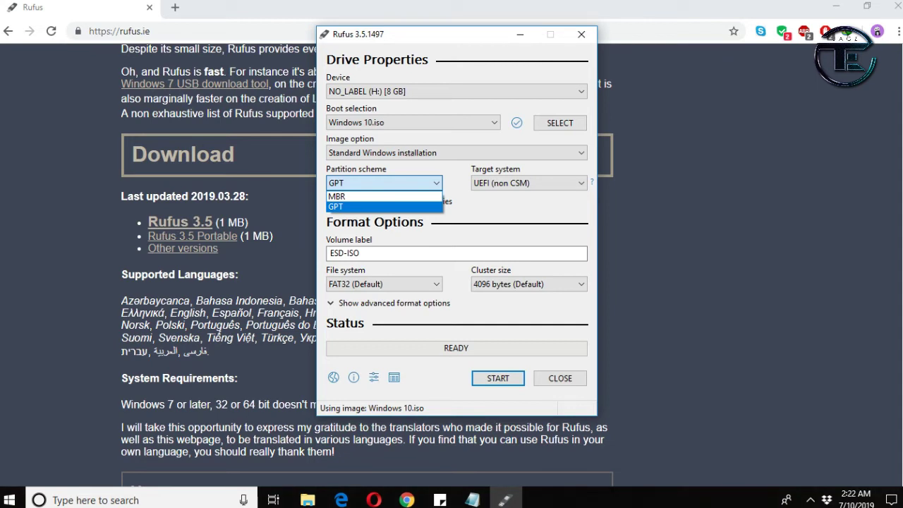
left_click(383, 196)
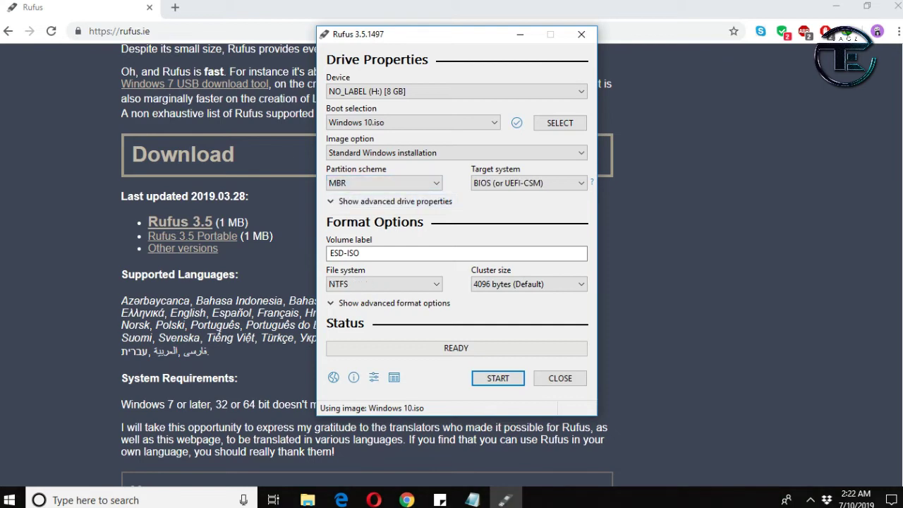
Search Windows for "disk partition" and open the tool for creating and formatting hard disk partitions.
key("super")
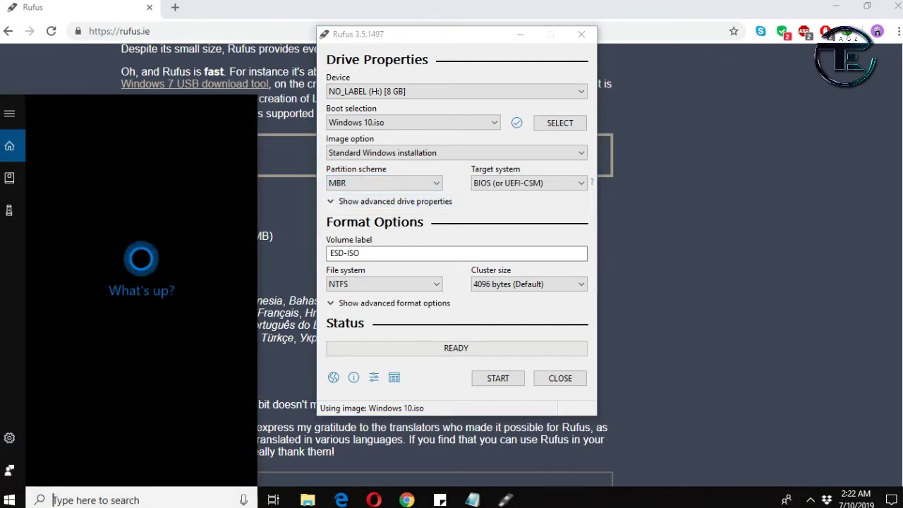
type("disk par")
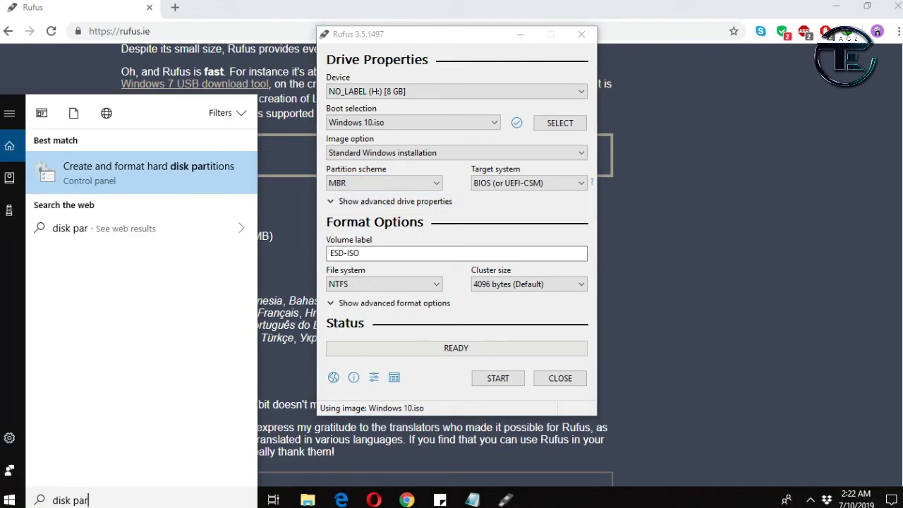
type("tition")
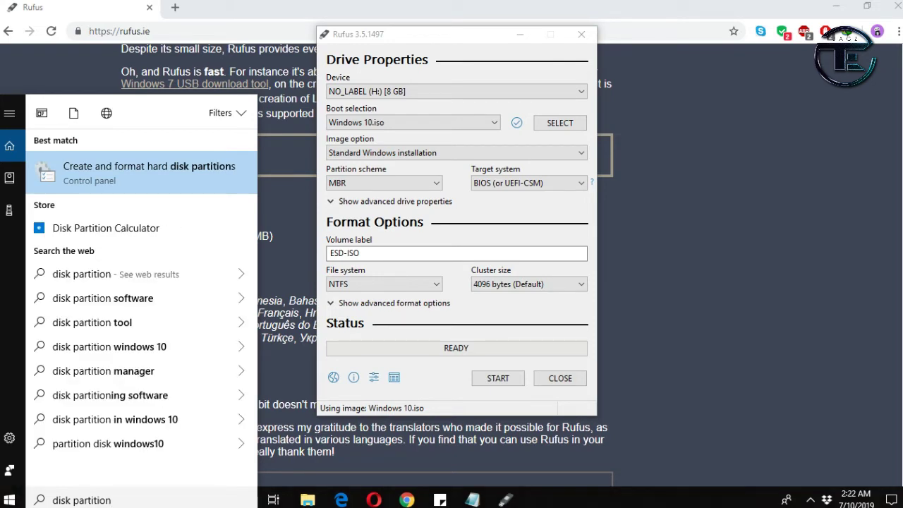
key("Return")
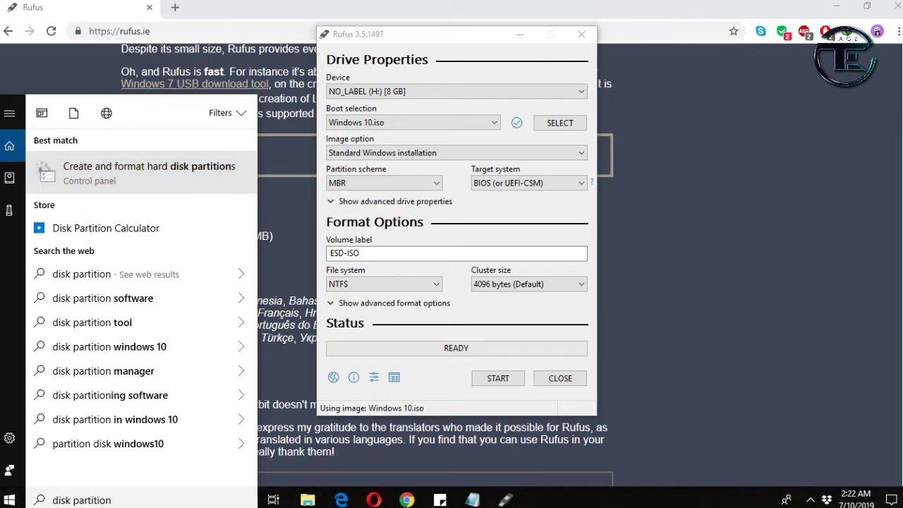
key("Return")
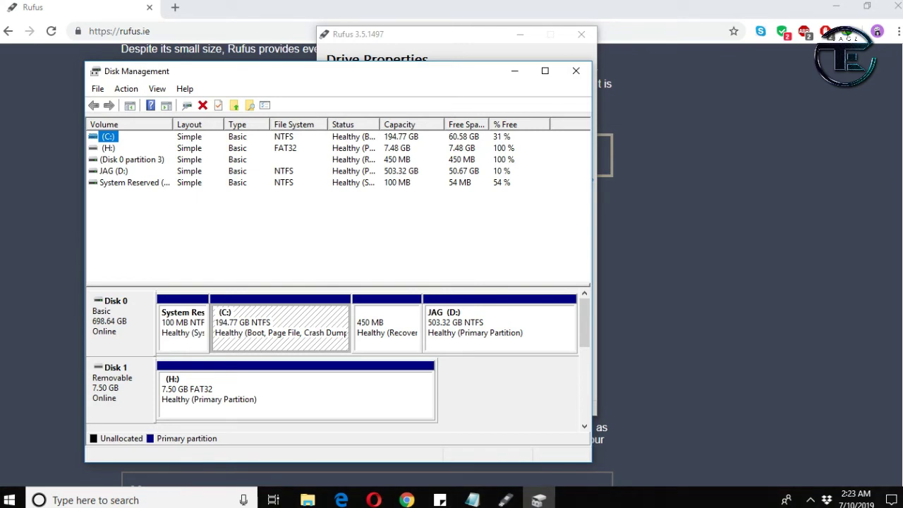
Check Disk 0's partition style in its volume properties, and close Disk Management.
right_click(136, 329)
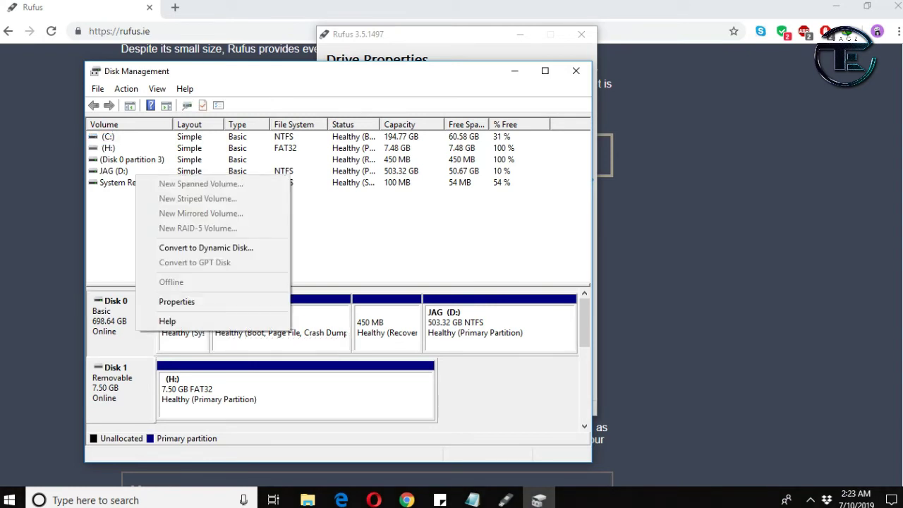
left_click(176, 302)
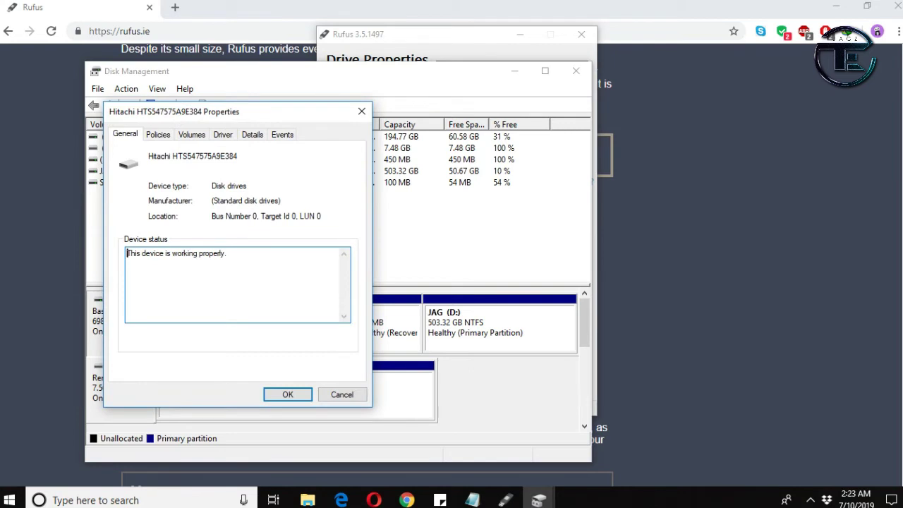
left_click(191, 135)
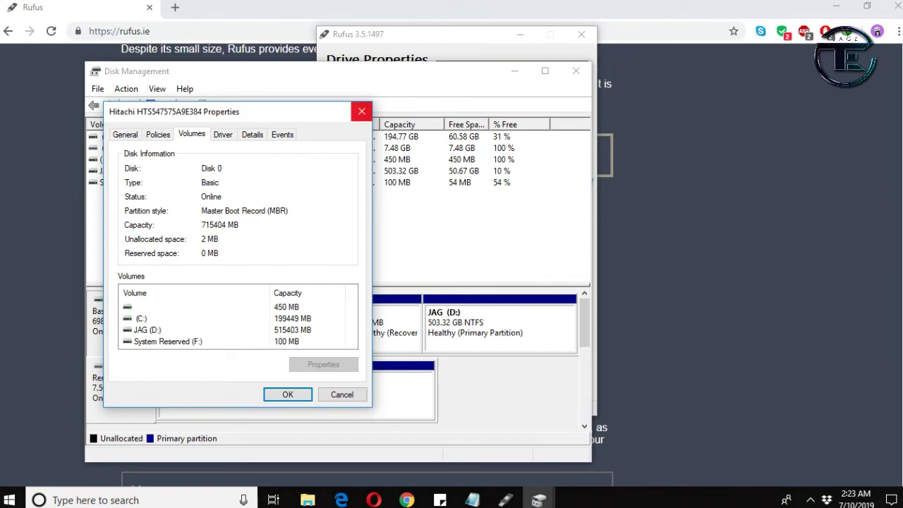
left_click(361, 111)
left_click(576, 70)
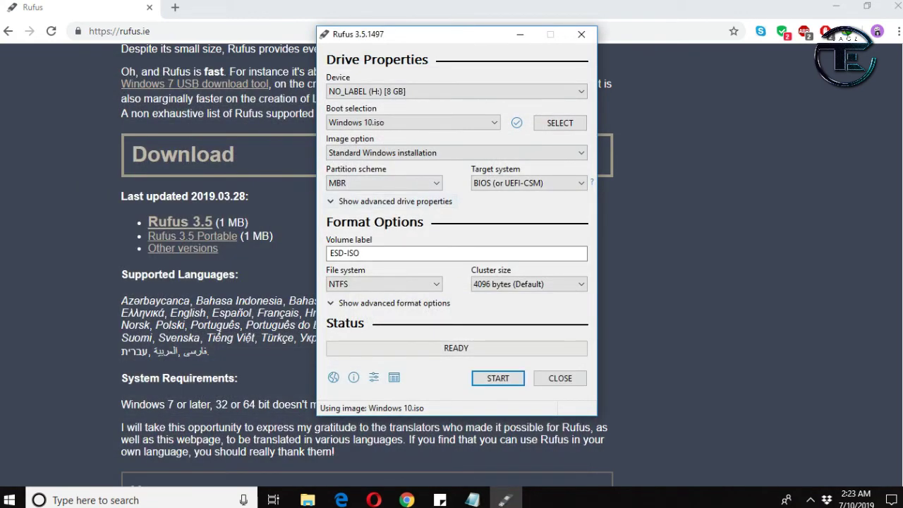
Keep MBR as the partition scheme in Rufus and check the available target system options.
left_click(384, 183)
left_click(384, 196)
left_click(528, 183)
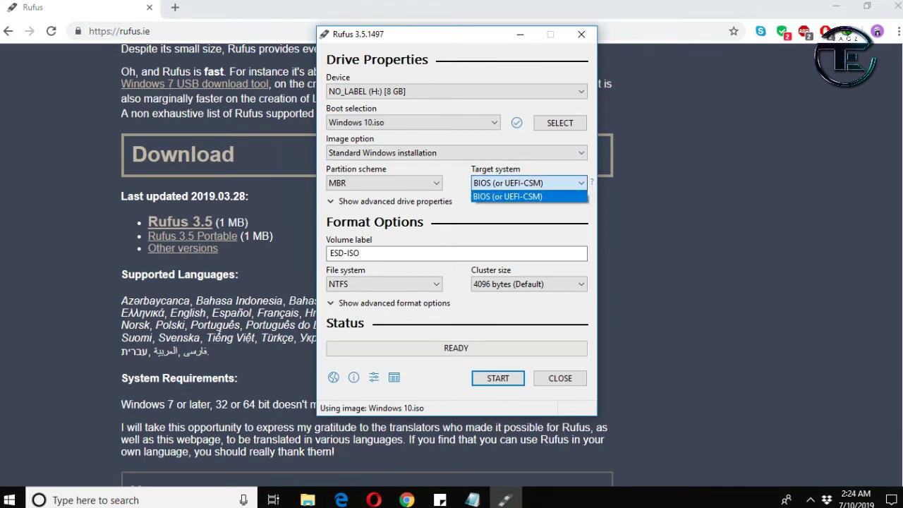
key("Escape")
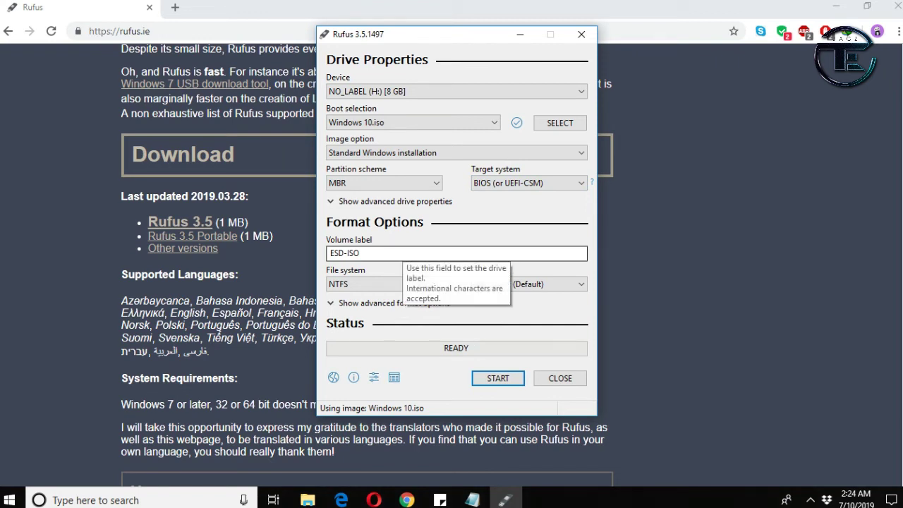
Review the volume label, file system and cluster size options, keeping ESD-ISO, NTFS and 4096 bytes (Default).
key("Tab")
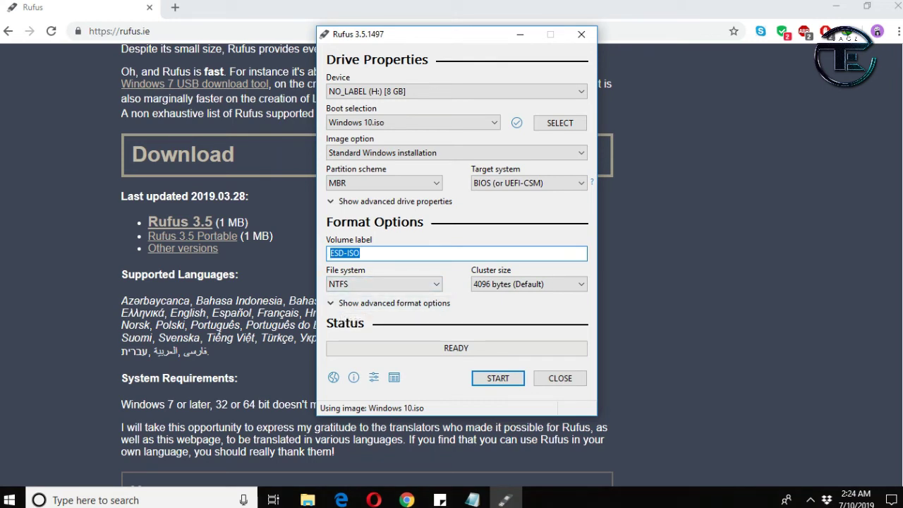
left_click(384, 283)
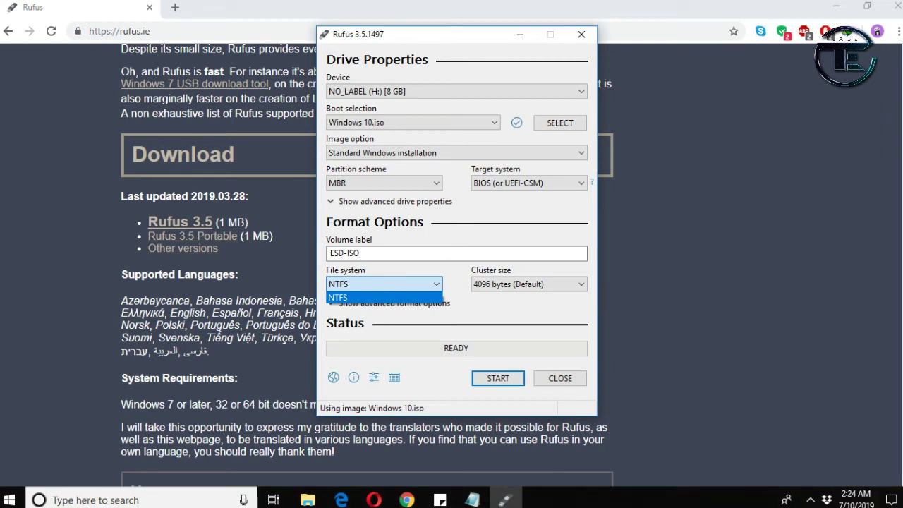
key("Escape")
key("Tab")
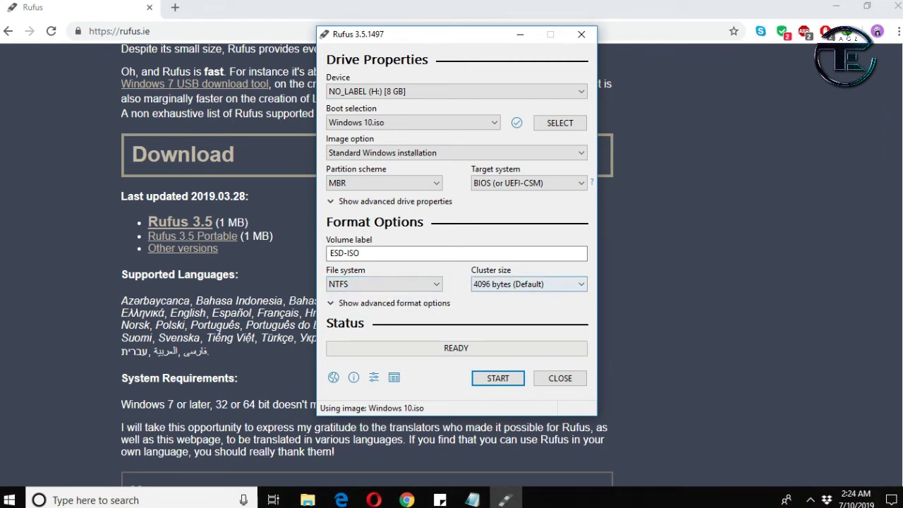
left_click(528, 284)
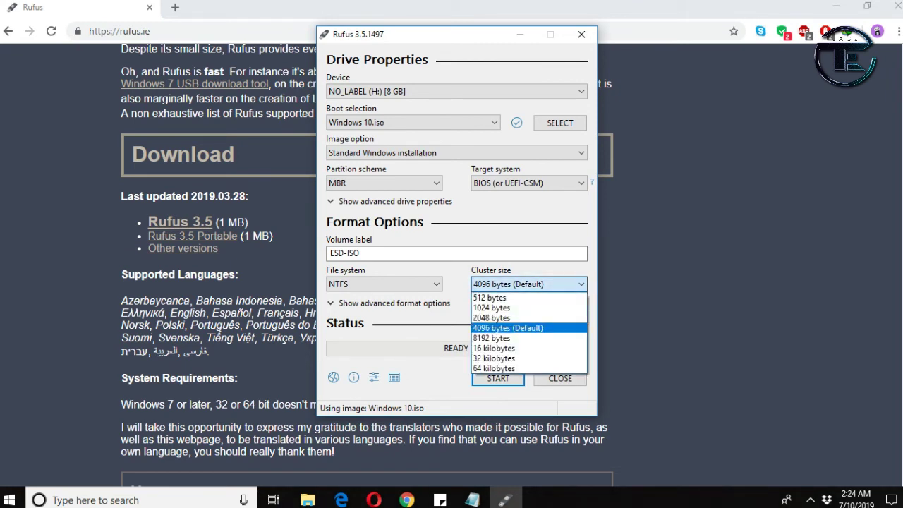
key("Down")
key("Return")
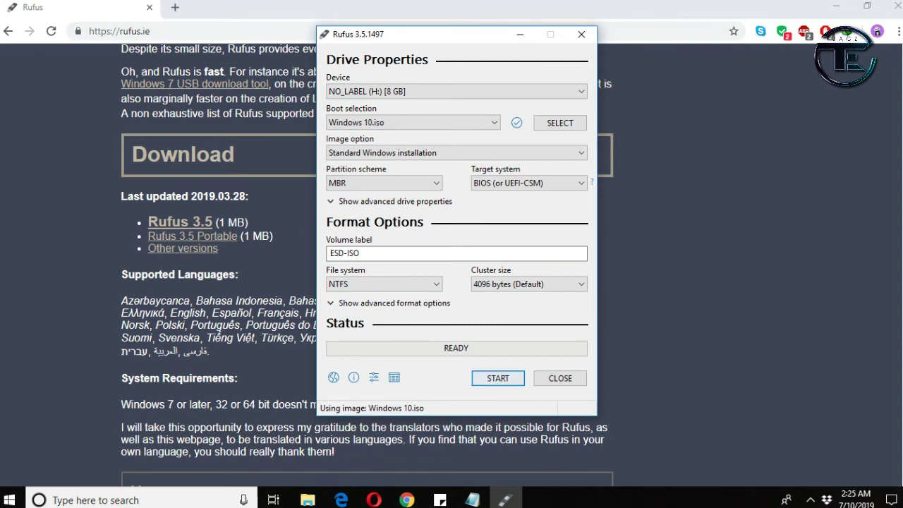
Write the Windows 10 image to the USB drive, accepting the erasure of its data, and close Rufus when it is done.
left_click(498, 378)
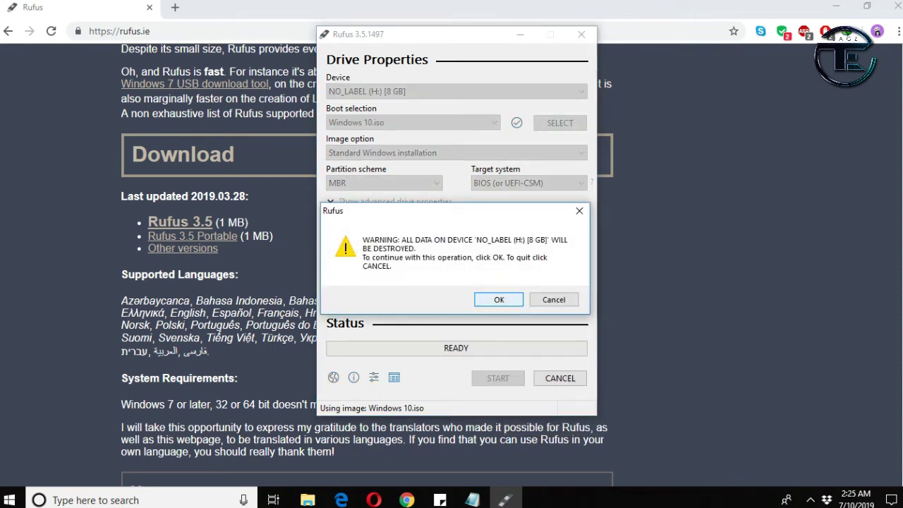
left_click(498, 299)
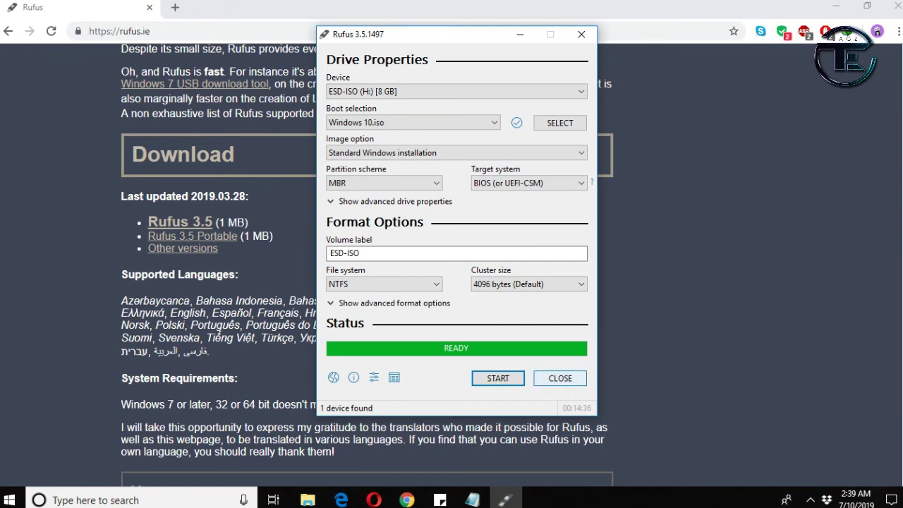
left_click(560, 378)
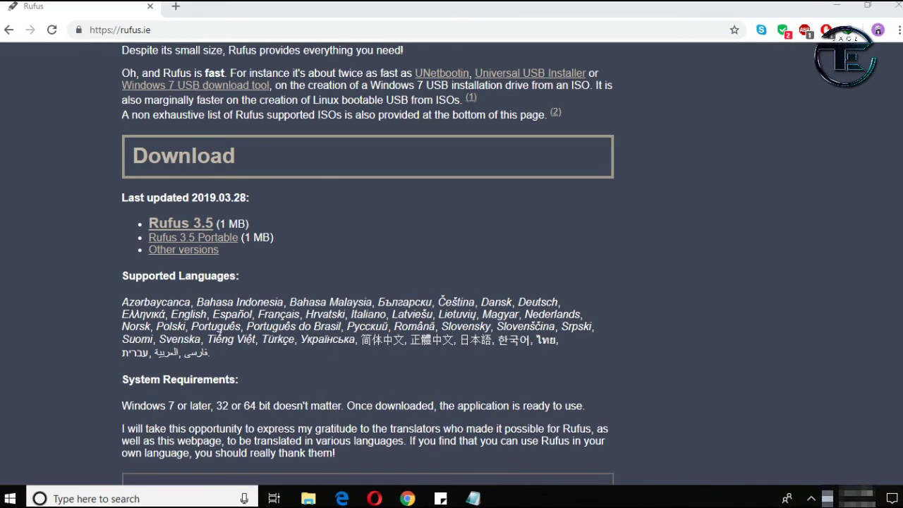
Go to This PC in File Explorer and check the ESD-ISO (H:) drive under Devices and drives.
mouse_move(308, 500)
left_click(309, 443)
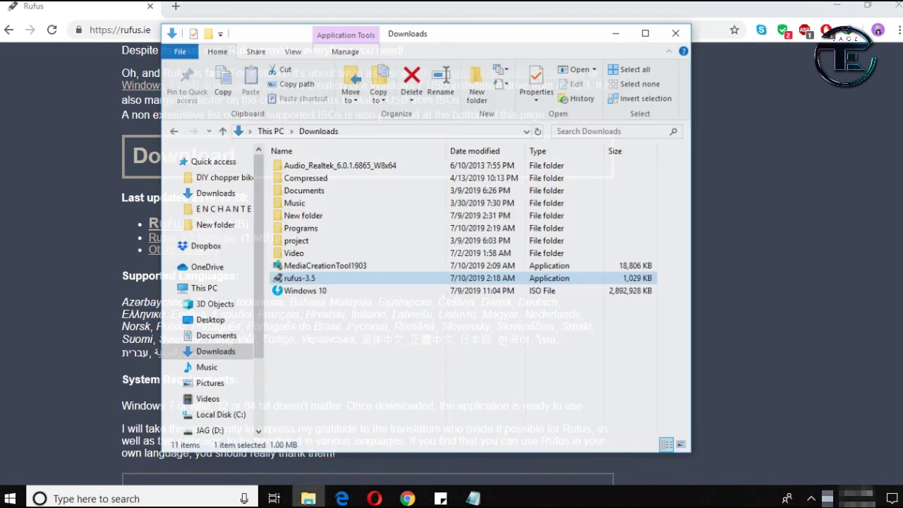
left_click(202, 281)
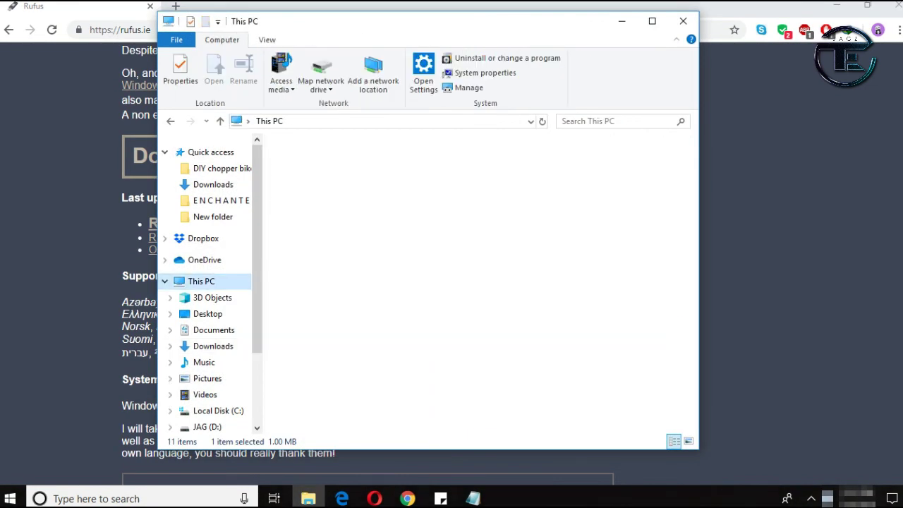
scroll(484, 286, "down", 1)
left_click(530, 275)
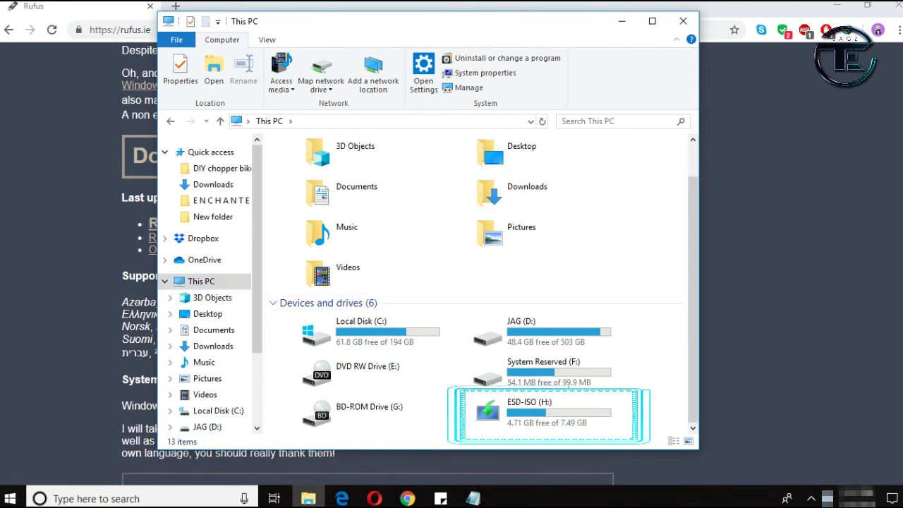